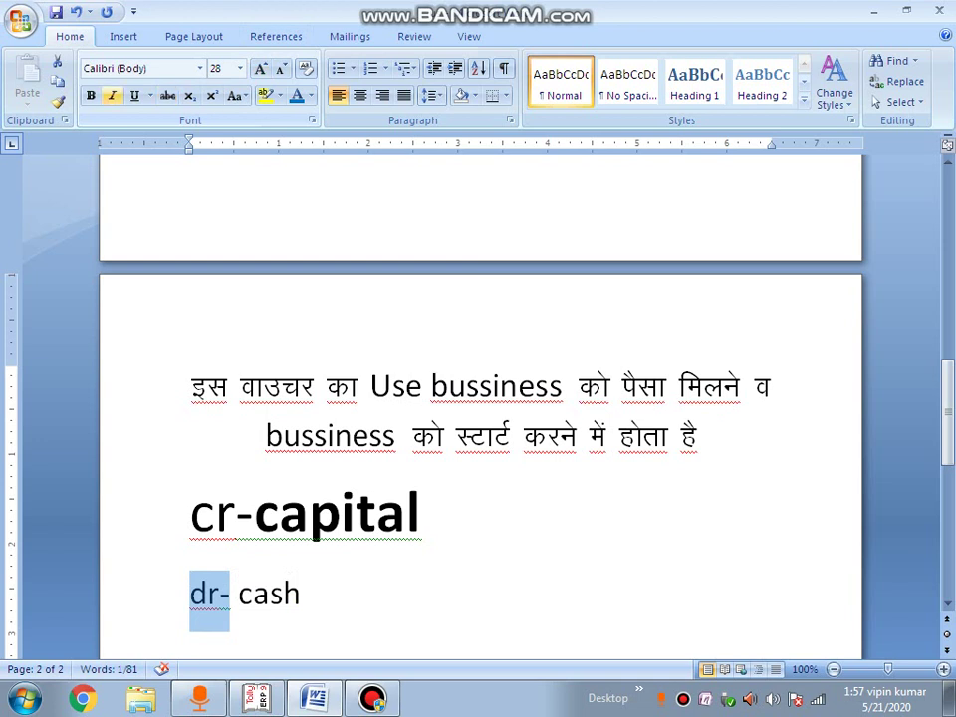
Make the selected "dr-" text bold and enlarge it to 48 pt
{"action": "key", "text": "ctrl+b"}
{"action": "key", "text": "ctrl+shift+period"}
{"action": "key", "text": "ctrl+shift+period"}
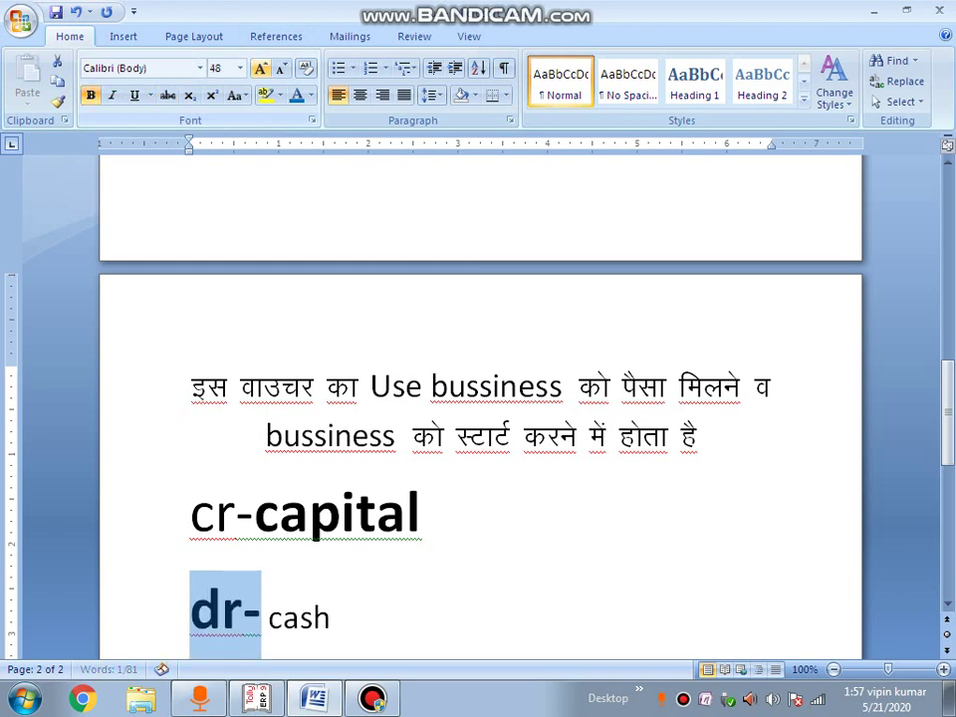
Enlarge the word "cash" beside "dr-" to 72 pt and make it bold
{"action": "key", "text": "End"}
{"action": "key", "text": "shift+Left"}
{"action": "key", "text": "shift+Left"}
{"action": "key", "text": "shift+Left"}
{"action": "key", "text": "shift+Left"}
{"action": "key", "text": "shift+Left"}
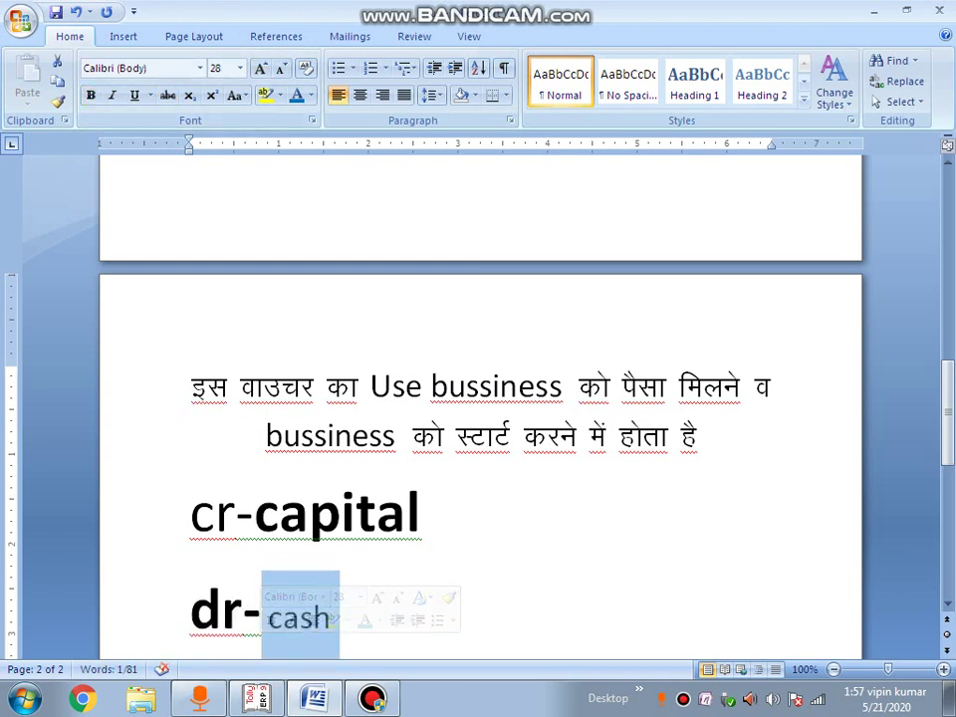
{"action": "key", "text": "ctrl+shift+period"}
{"action": "key", "text": "ctrl+shift+period"}
{"action": "key", "text": "ctrl+shift+period"}
{"action": "key", "text": "ctrl+shift+period"}
{"action": "key", "text": "ctrl+shift+period"}
{"action": "key", "text": "ctrl+shift+period"}
{"action": "key", "text": "ctrl+shift+period"}
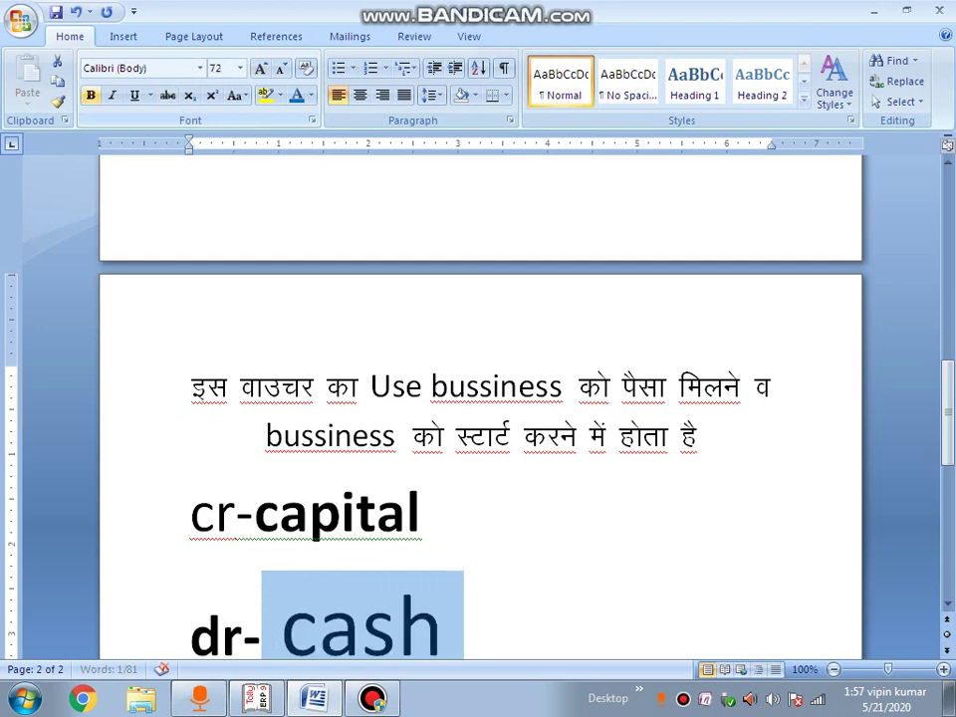
{"action": "key", "text": "ctrl+b"}
{"action": "key", "text": "End"}
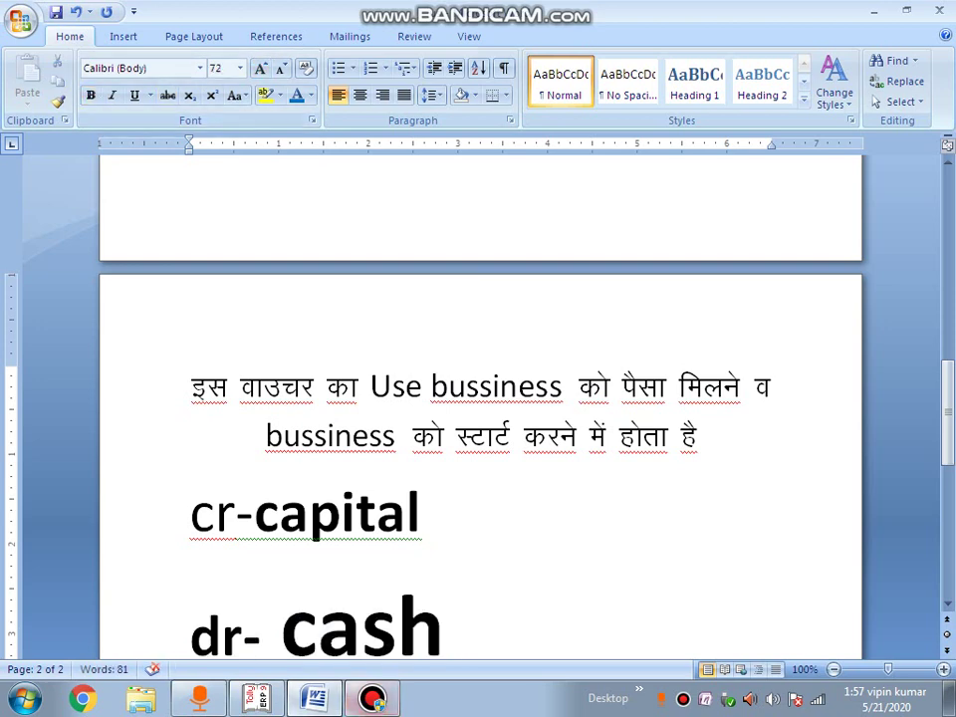
Switch to Tally.ERP 9 and open accounting voucher entry for a new receipt voucher
{"action": "left_click", "coordinate": [257, 699]}
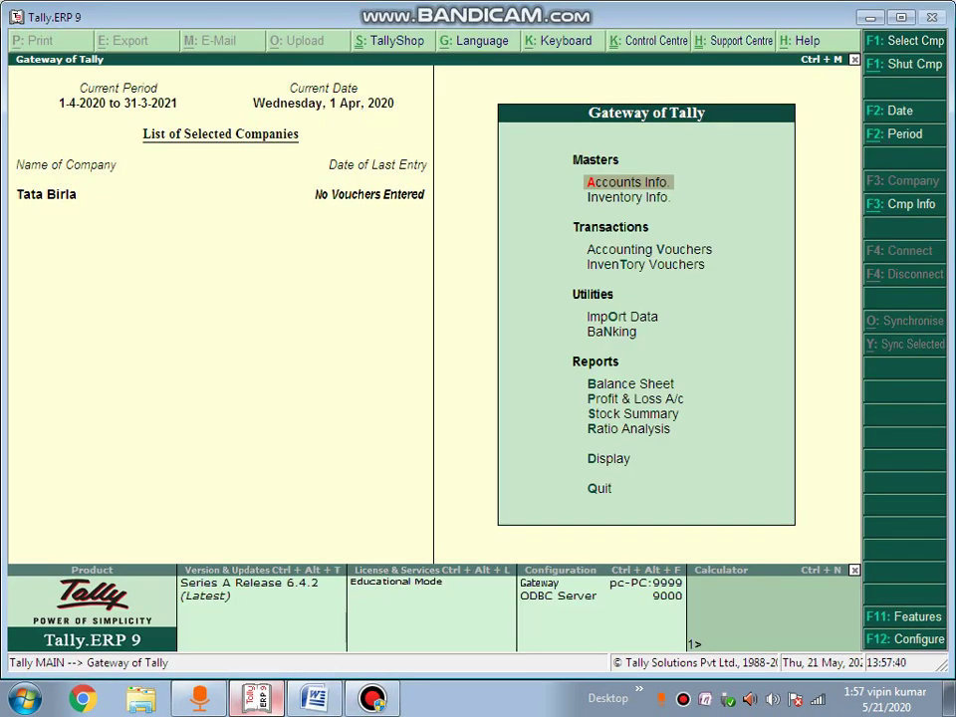
{"action": "key", "text": "Down"}
{"action": "key", "text": "Down"}
{"action": "key", "text": "Return"}
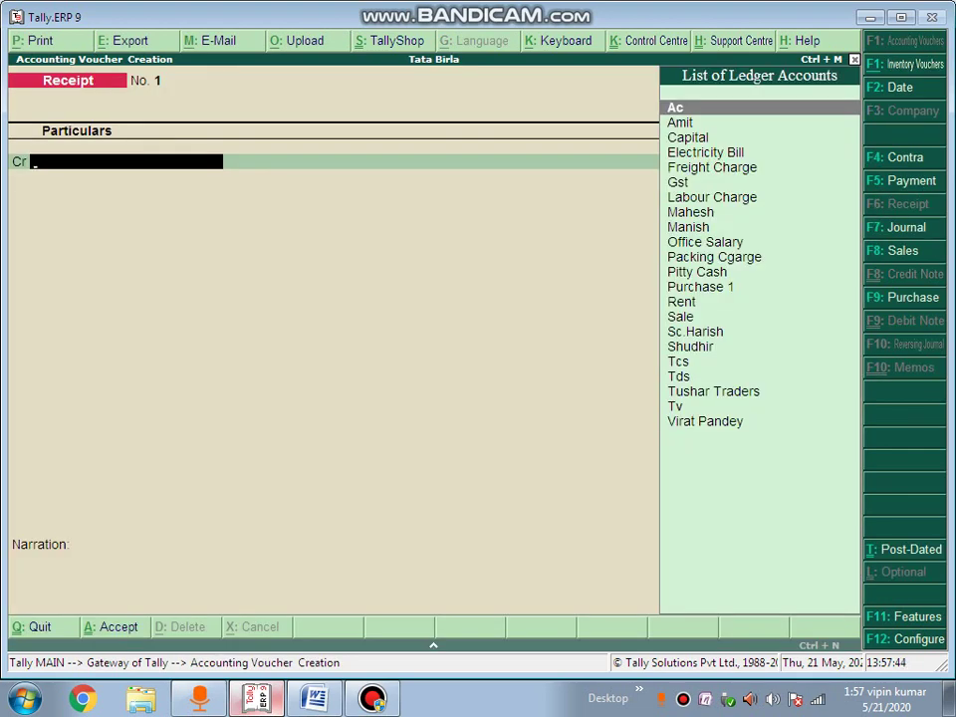
Credit the Capital ledger with 10000000 in receipt voucher No. 1
{"action": "type", "text": "C"}
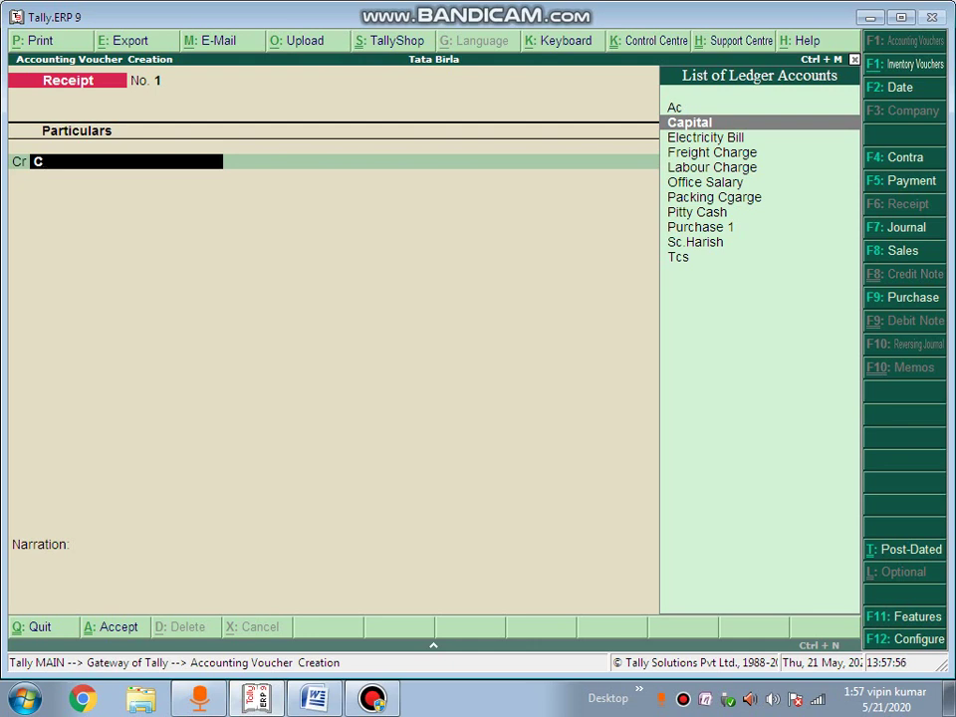
{"action": "key", "text": "Return"}
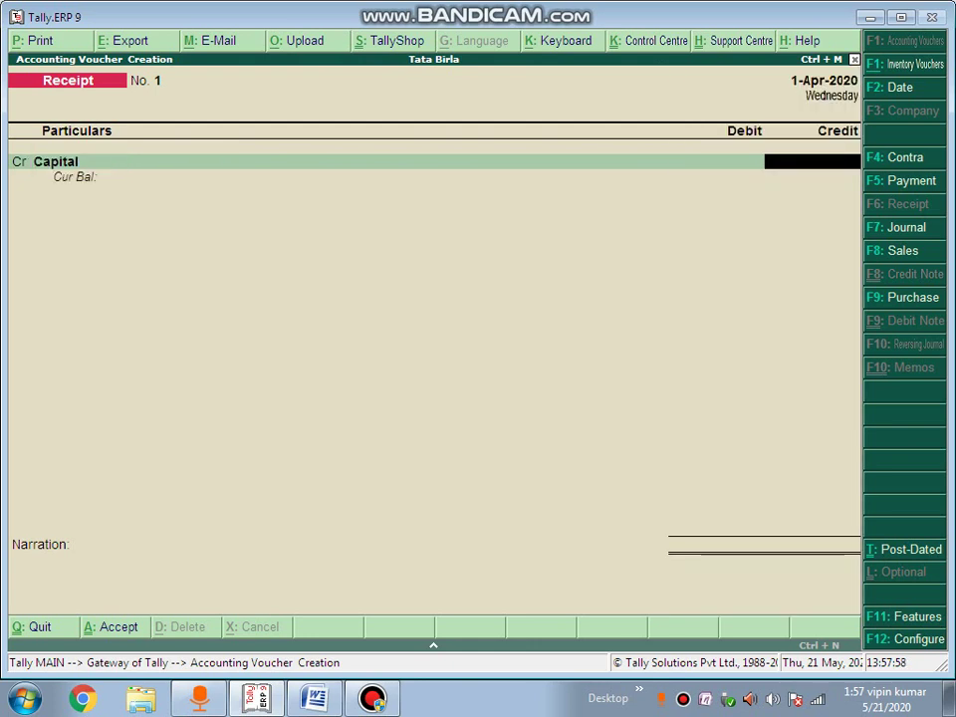
{"action": "key", "text": "BackSpace"}
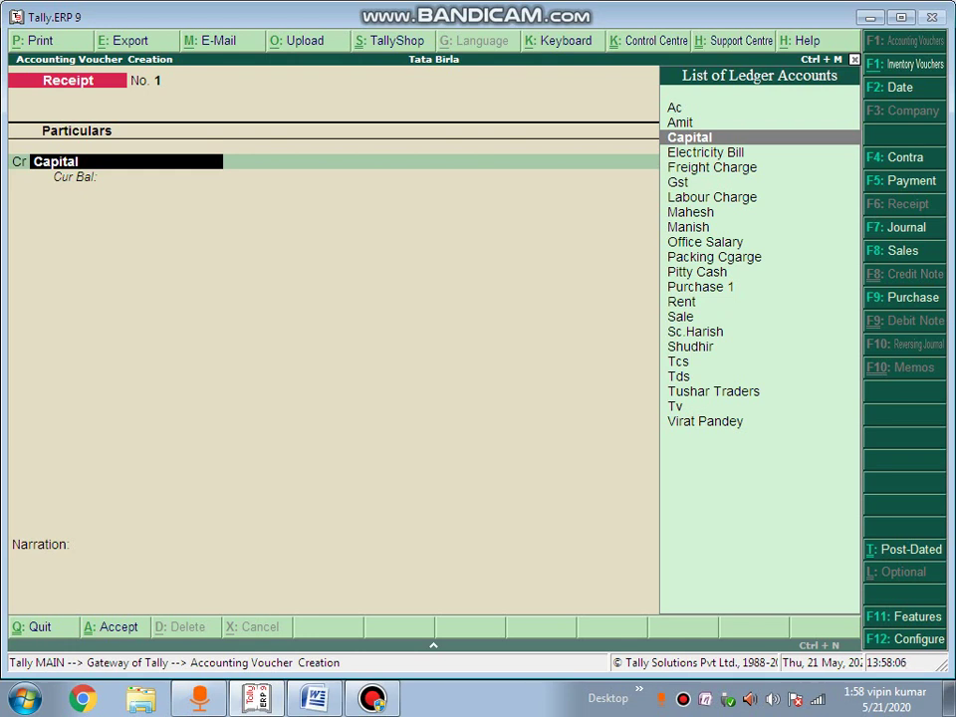
{"action": "key", "text": "Return"}
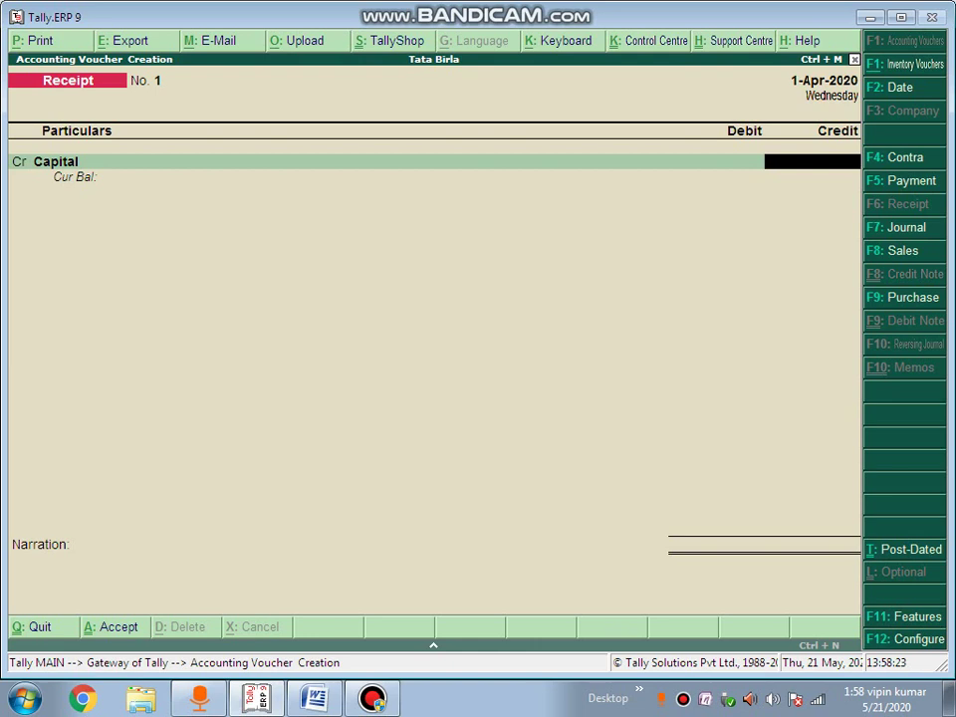
{"action": "type", "text": "10000000"}
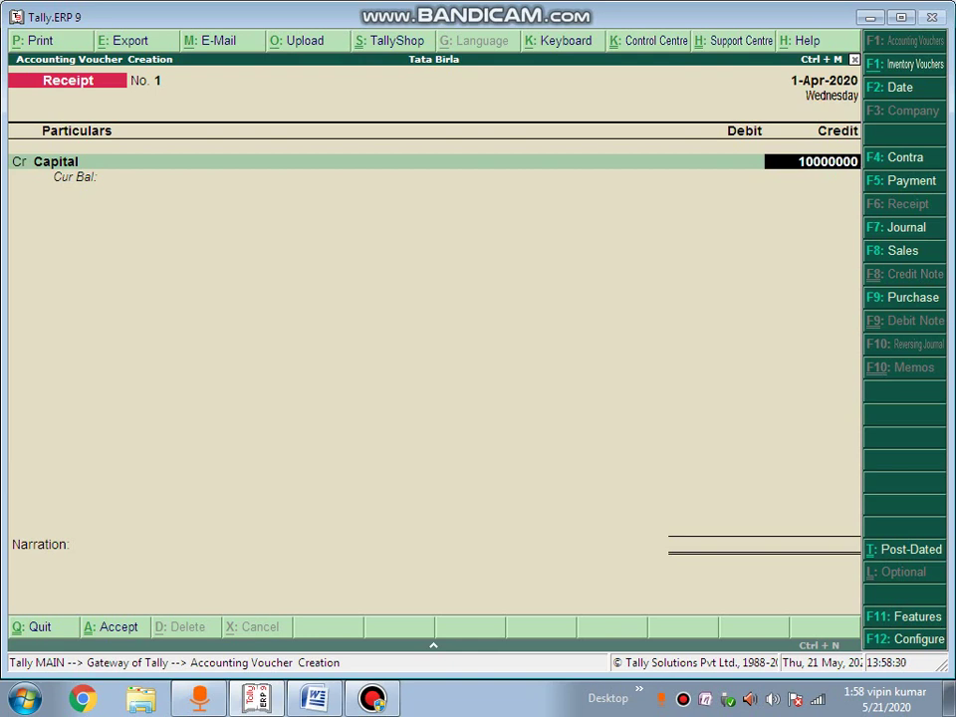
{"action": "key", "text": "Return"}
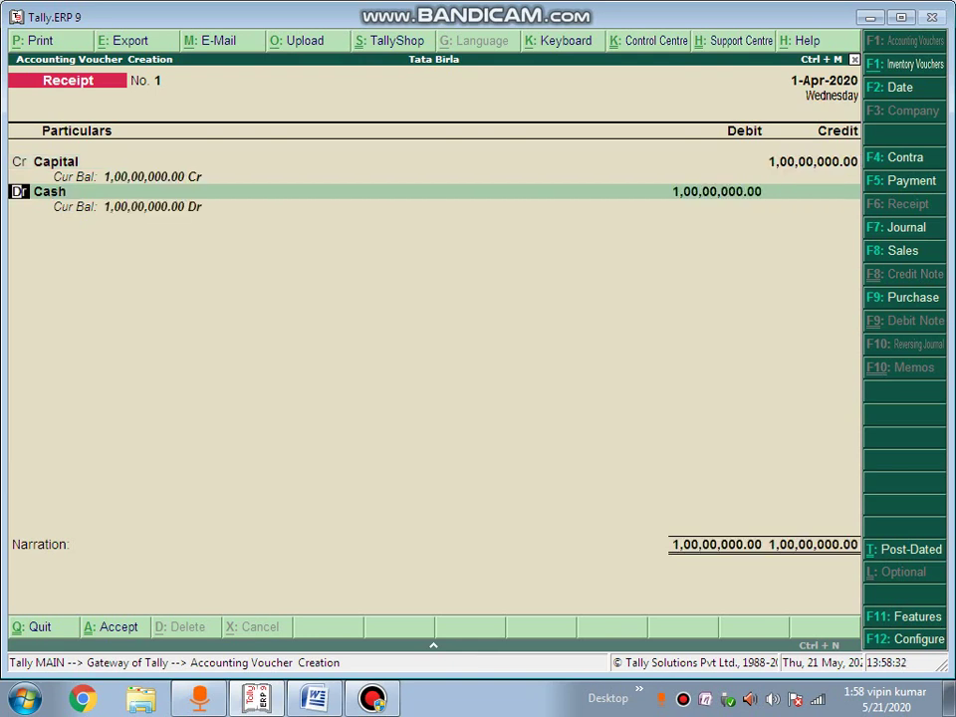
Accept Cash as the debit ledger for the full 1,00,00,000.00 and proceed to the narration
{"action": "key", "text": "Return"}
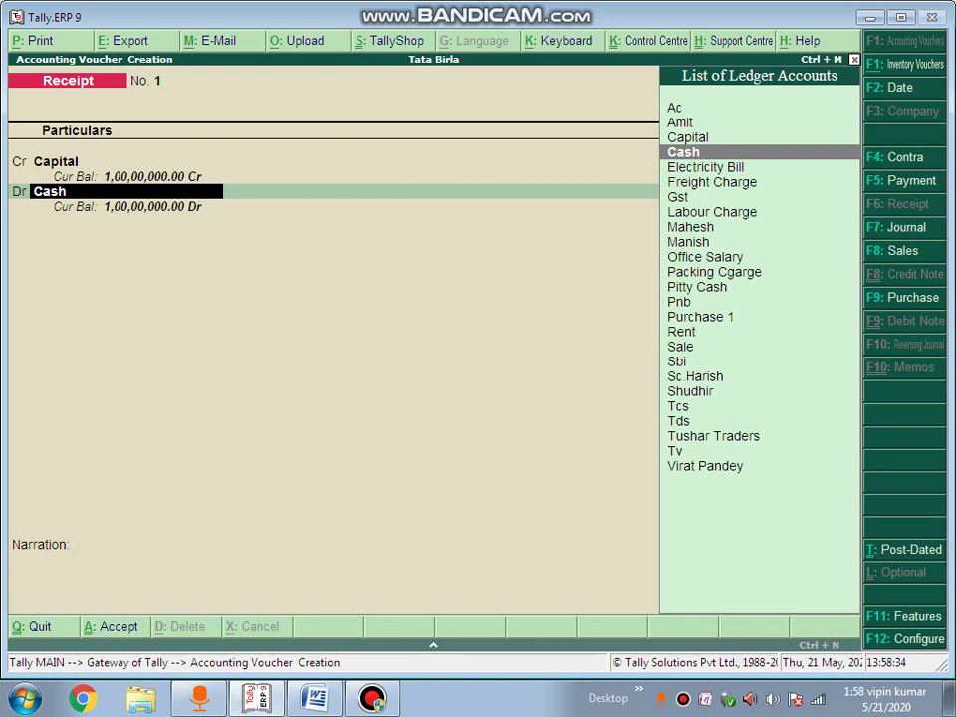
{"action": "key", "text": "Return"}
{"action": "key", "text": "Return"}
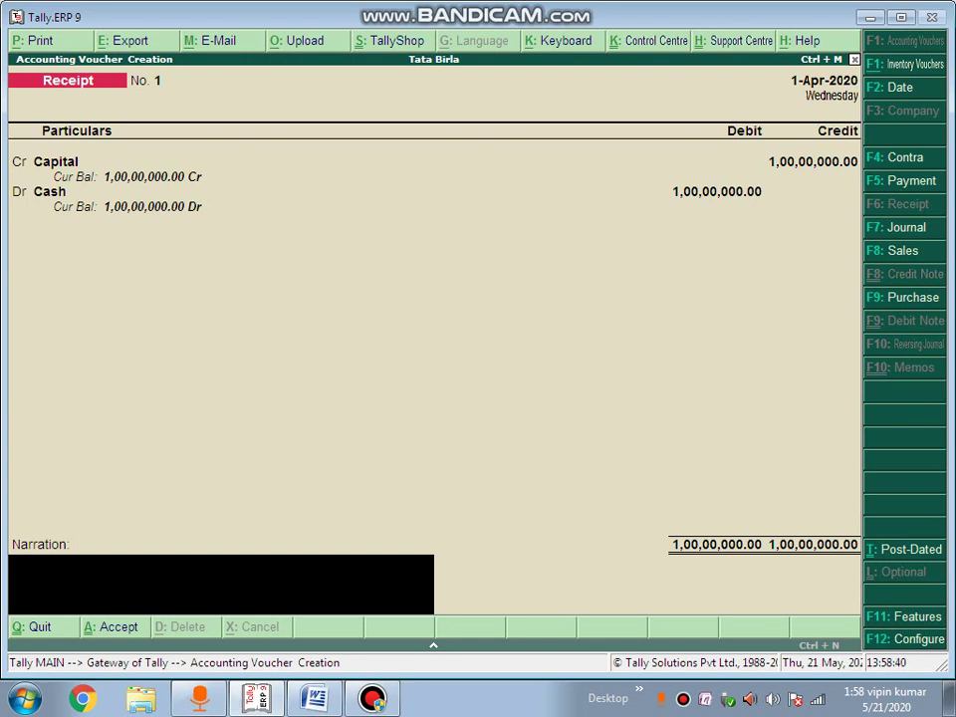
Enter the narration "being start bussiness with rs 1 corer." and save the receipt voucher
{"action": "type", "text": "beib"}
{"action": "type", "text": "g"}
{"action": "key", "text": "BackSpace"}
{"action": "key", "text": "BackSpace"}
{"action": "type", "text": "ng start b"}
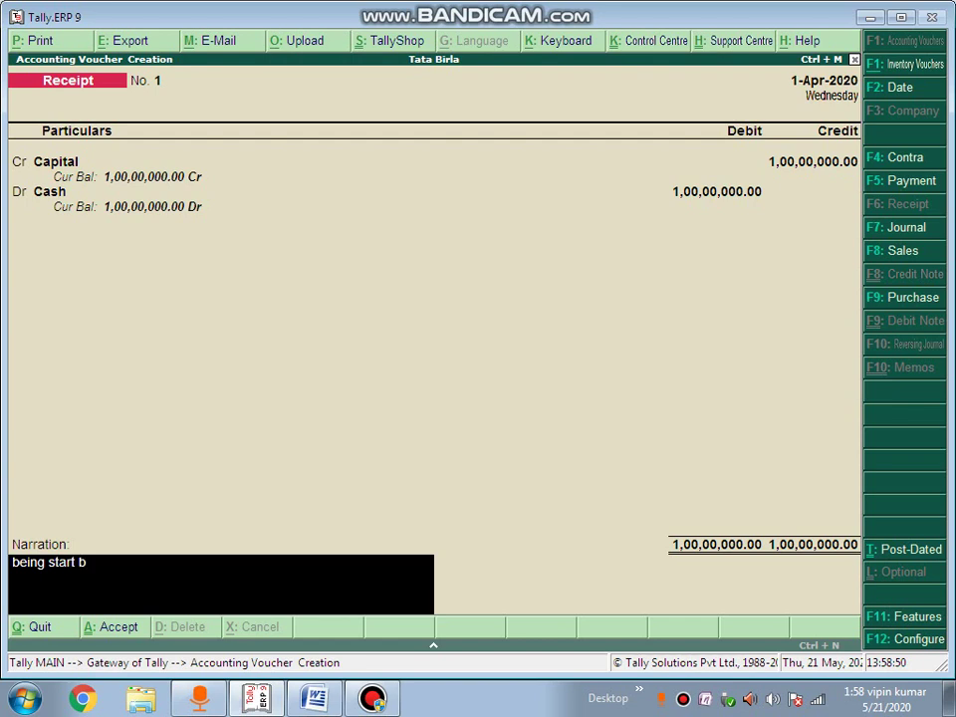
{"action": "type", "text": "ussiness with r"}
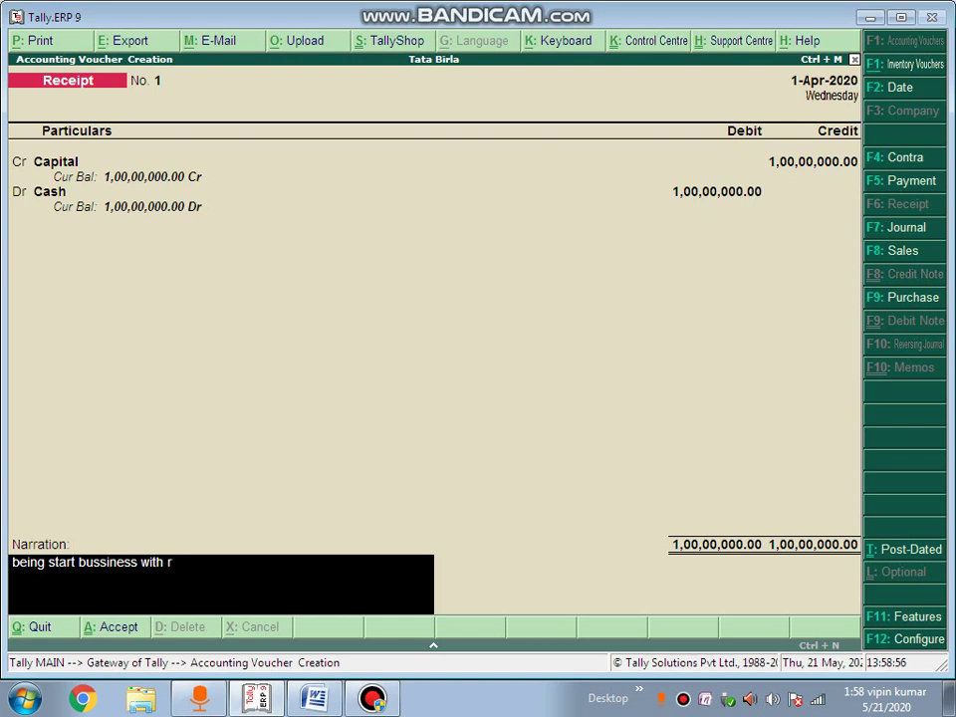
{"action": "type", "text": "s 1 corer."}
{"action": "key", "text": "Return"}
{"action": "key", "text": "Return"}
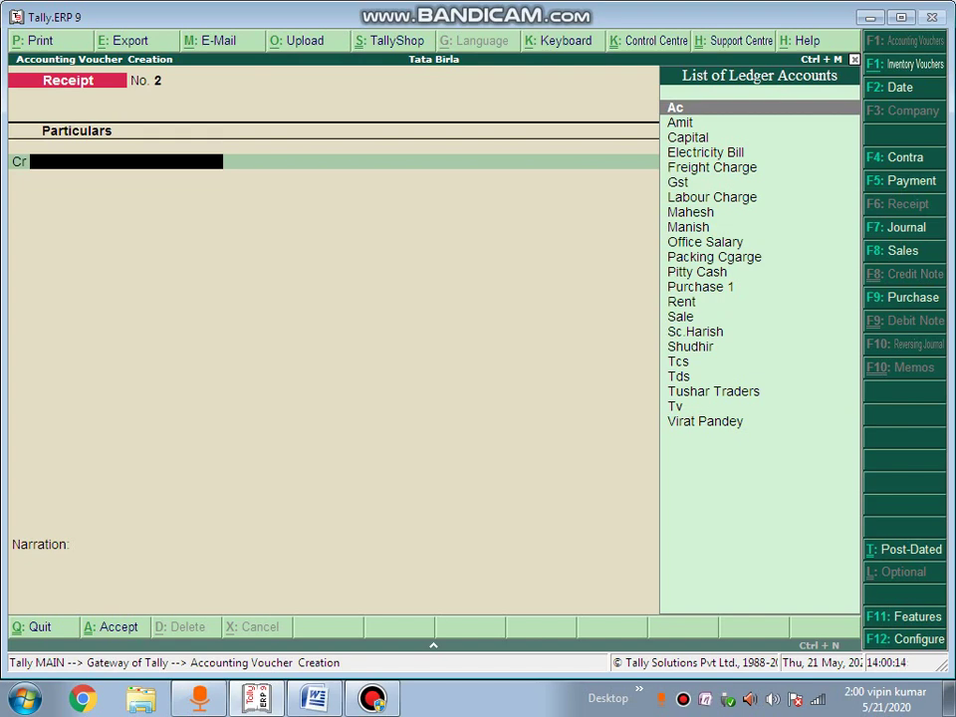
Leave voucher entry and open the creation form for a single ledger
{"action": "key", "text": "Escape"}
{"action": "key", "text": "Up"}
{"action": "key", "text": "Up"}
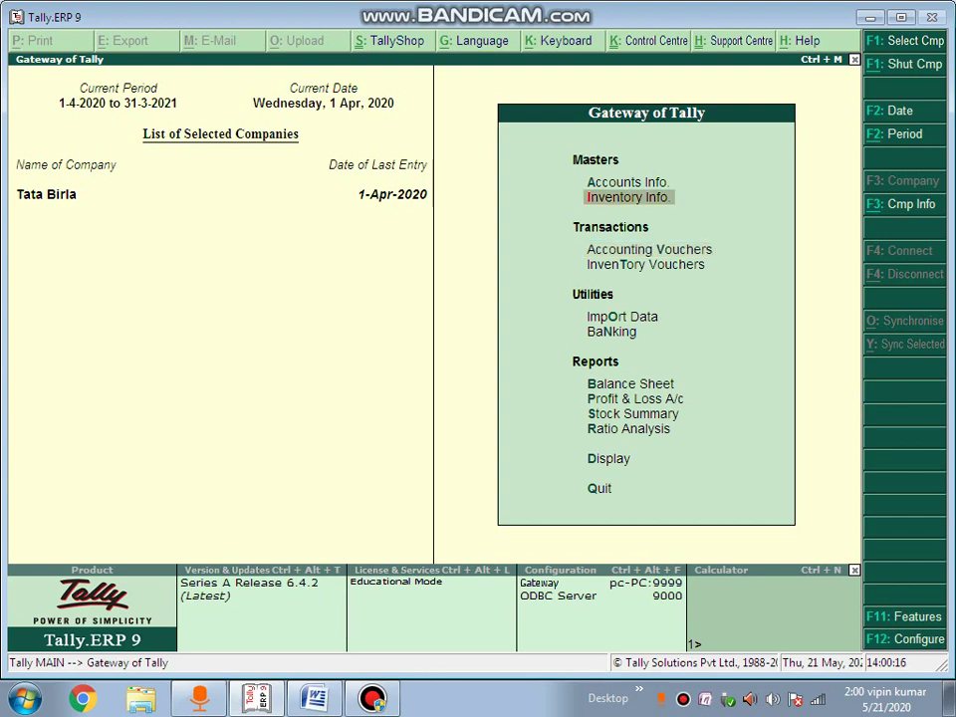
{"action": "key", "text": "Return"}
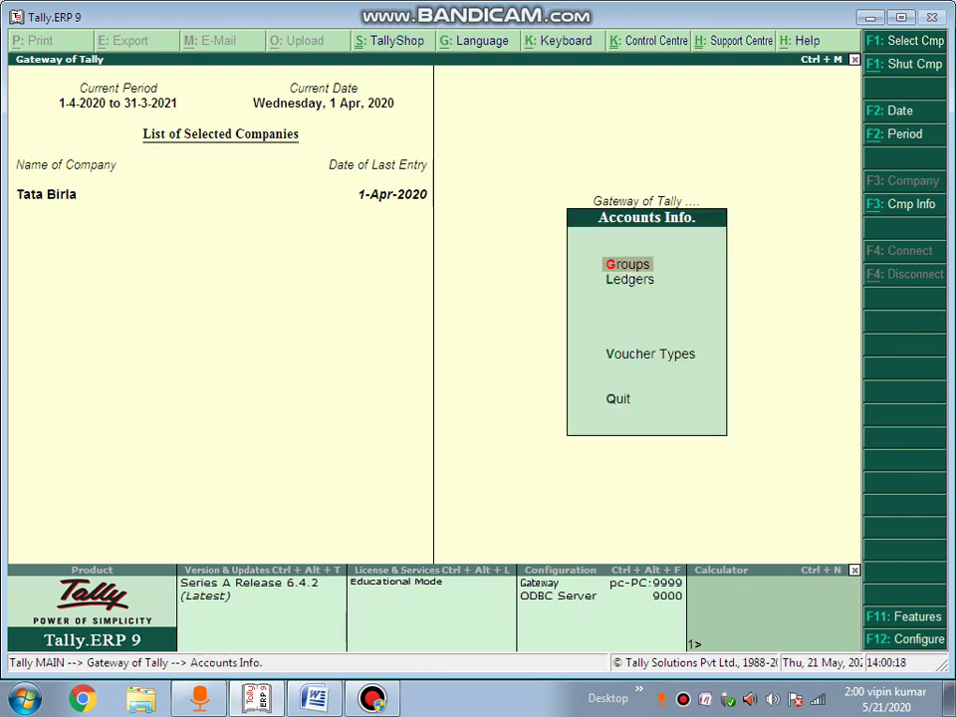
{"action": "key", "text": "Down"}
{"action": "key", "text": "Return"}
{"action": "key", "text": "Return"}
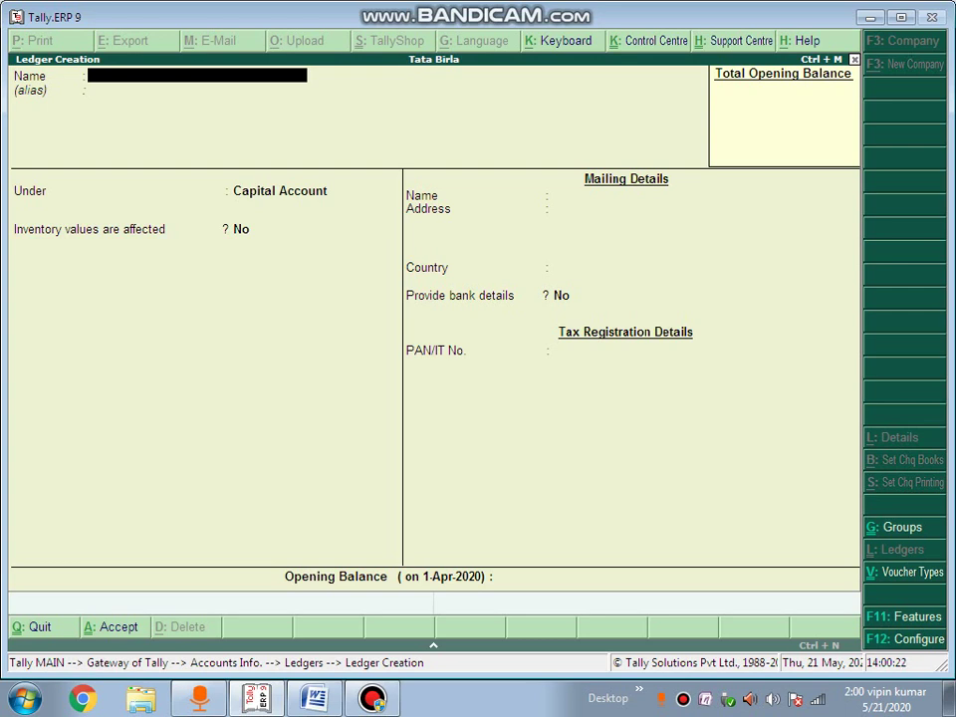
Name the new ledger "Rahul & Sons" and place it under the Sundry Debtors group
{"action": "type", "text": "Rahul & Sons"}
{"action": "key", "text": "Return"}
{"action": "key", "text": "Return"}
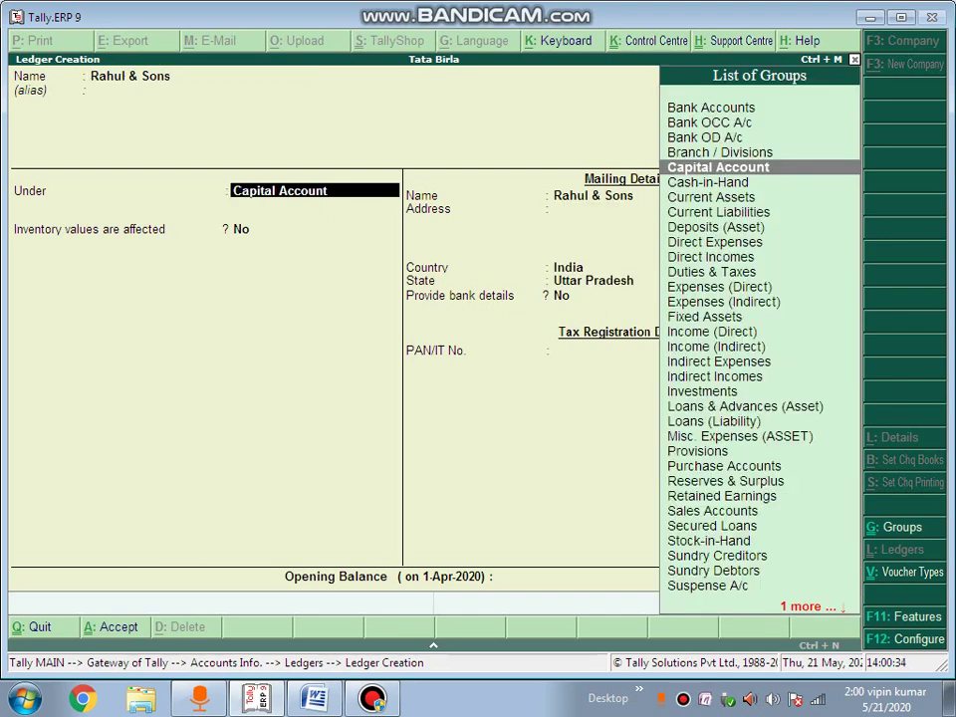
{"action": "type", "text": "S"}
{"action": "key", "text": "Down"}
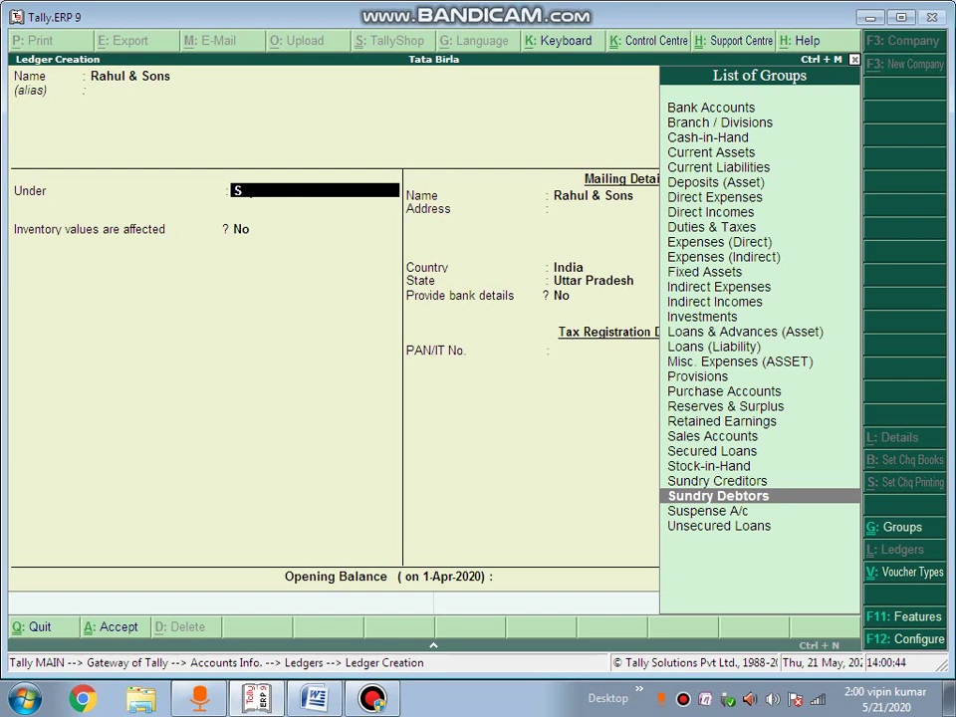
{"action": "key", "text": "Return"}
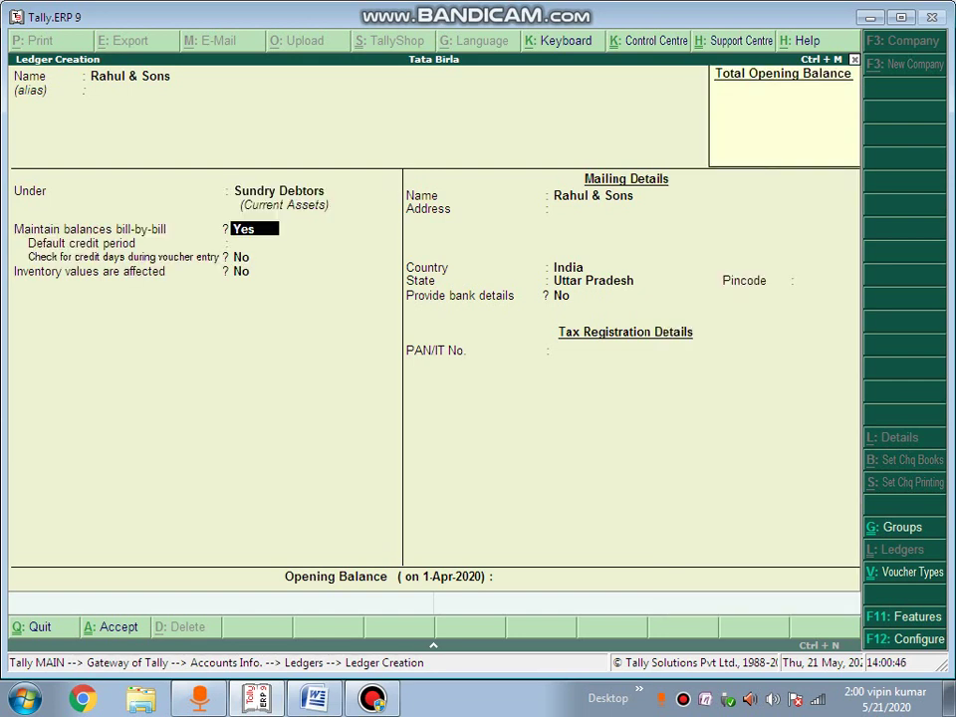
Accept the default bill-by-bill, mailing and tax settings, with Uttar Pradesh as the state, and save the Rahul & Sons ledger
{"action": "key", "text": "Return"}
{"action": "key", "text": "Return"}
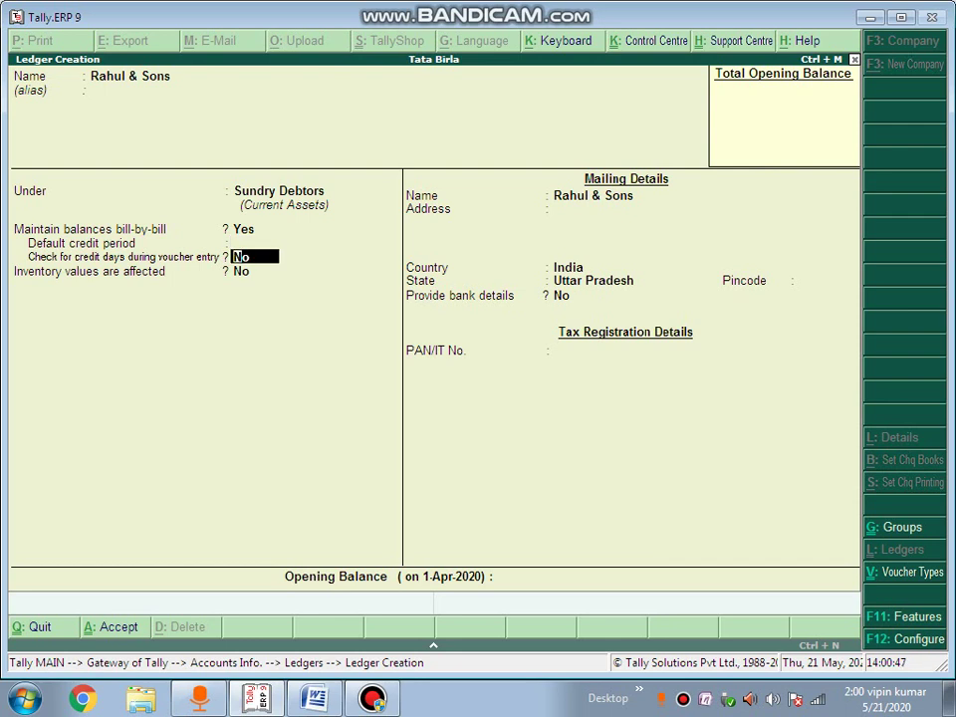
{"action": "key", "text": "Return"}
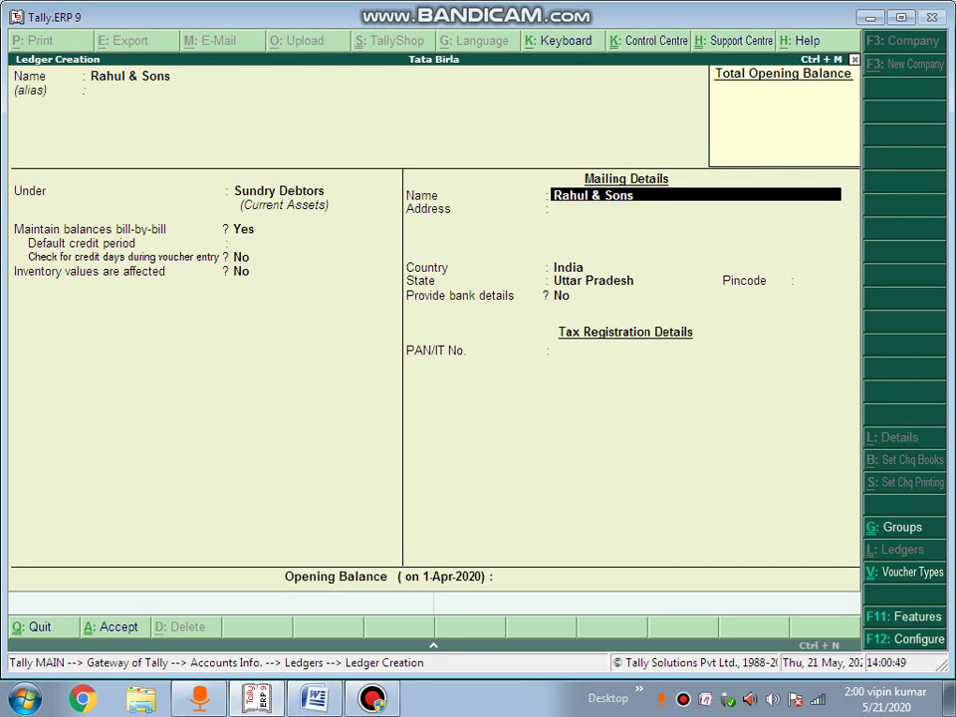
{"action": "key", "text": "Return"}
{"action": "key", "text": "Return"}
{"action": "key", "text": "Return"}
{"action": "key", "text": "Return"}
{"action": "key", "text": "Return"}
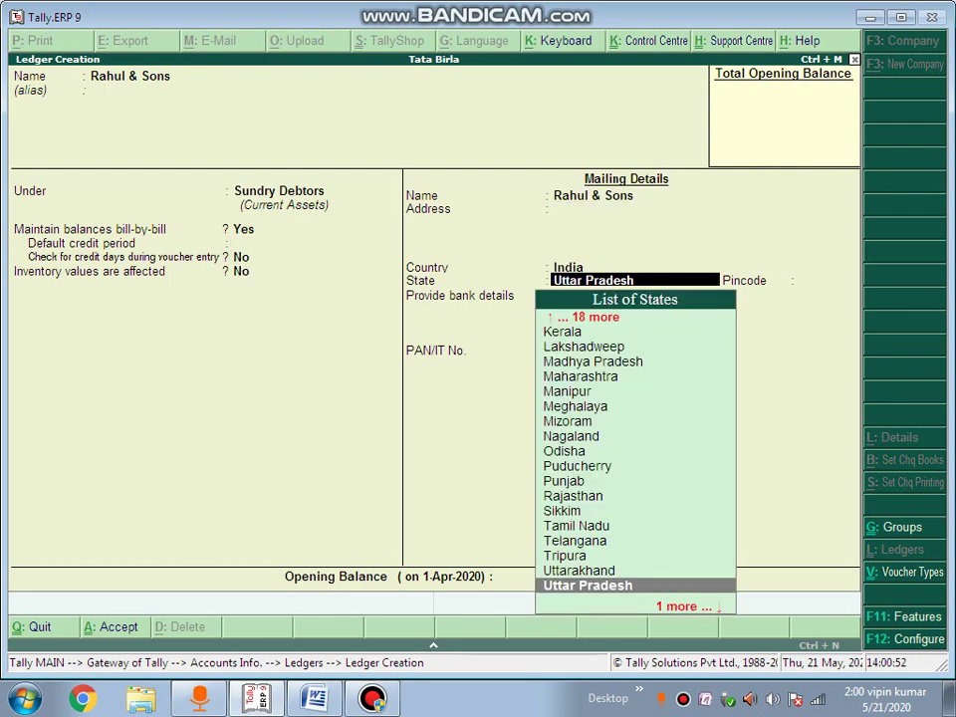
{"action": "key", "text": "Return"}
{"action": "key", "text": "Return"}
{"action": "key", "text": "Return"}
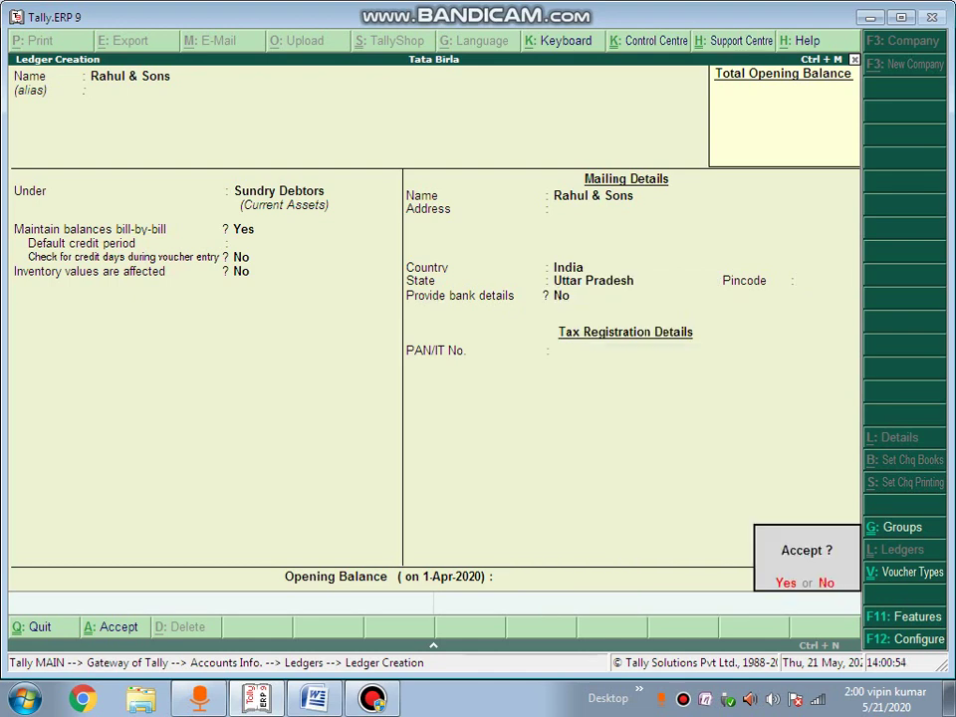
{"action": "key", "text": "Return"}
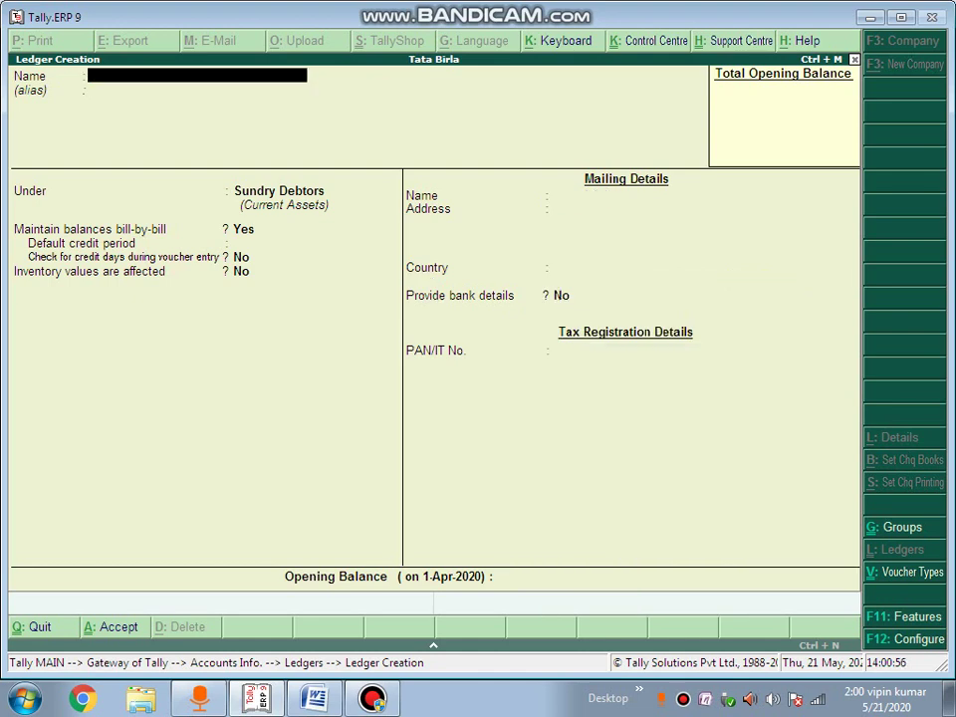
Leave ledger creation and open accounting voucher entry for receipt No. 2
{"action": "key", "text": "Escape"}
{"action": "key", "text": "Return"}
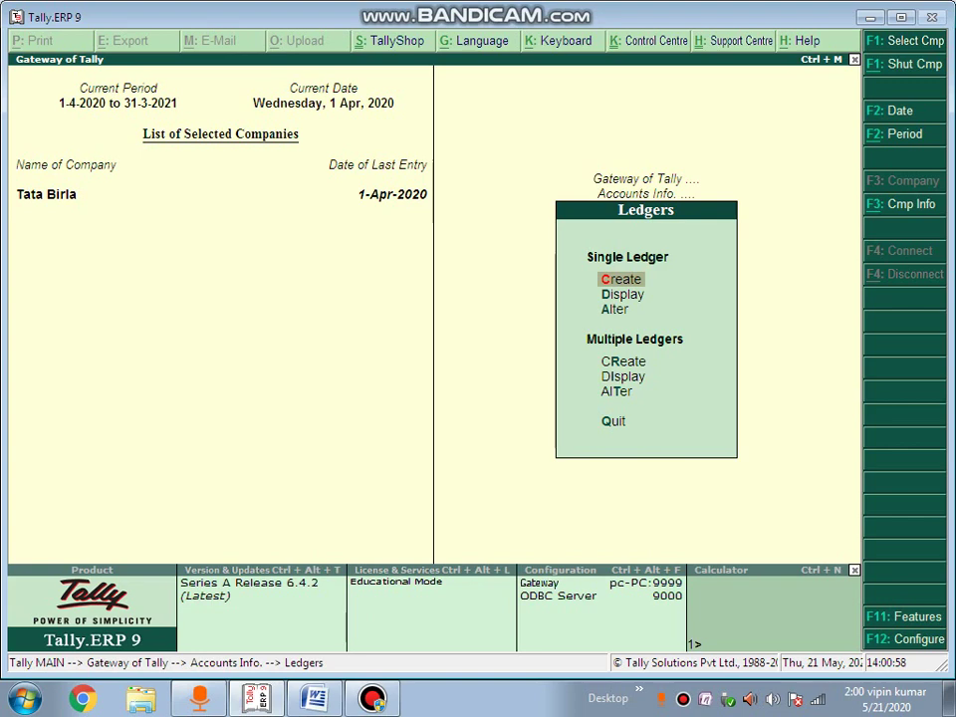
{"action": "key", "text": "Escape"}
{"action": "key", "text": "Escape"}
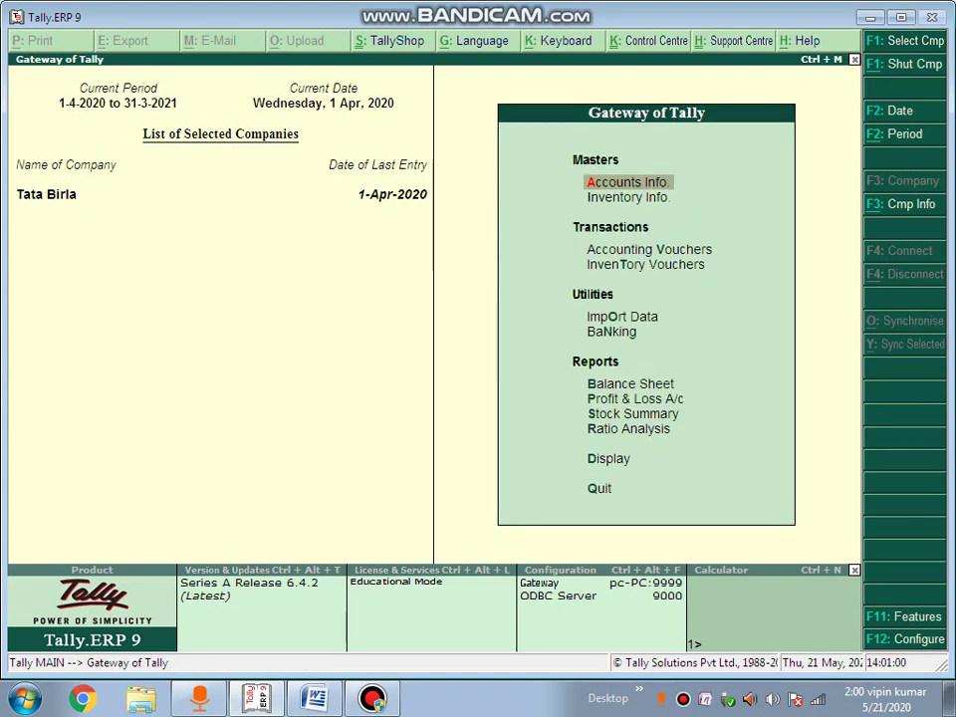
{"action": "key", "text": "Down"}
{"action": "key", "text": "Down"}
{"action": "key", "text": "Return"}
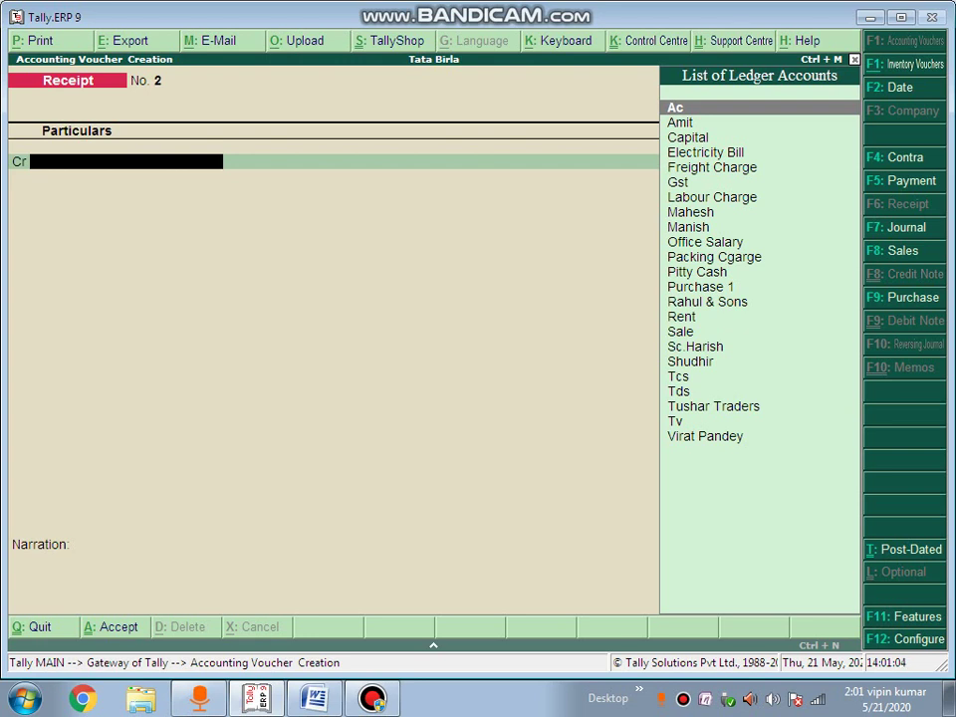
Credit the Rahul & Sons ledger with 1000000 in the second receipt voucher
{"action": "type", "text": "R"}
{"action": "key", "text": "Down"}
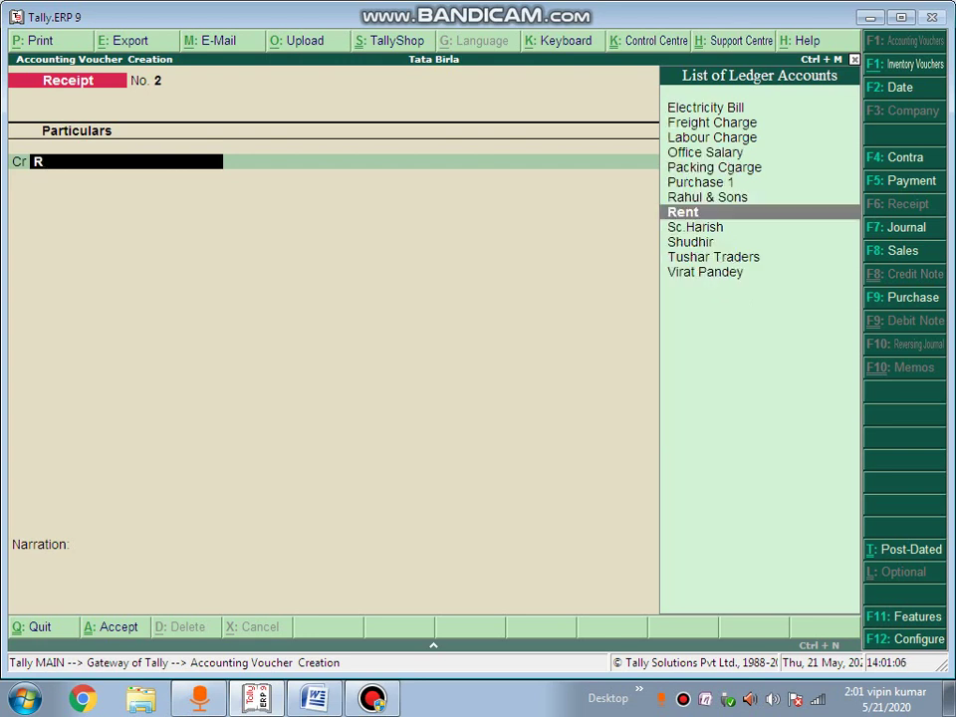
{"action": "key", "text": "Up"}
{"action": "key", "text": "Return"}
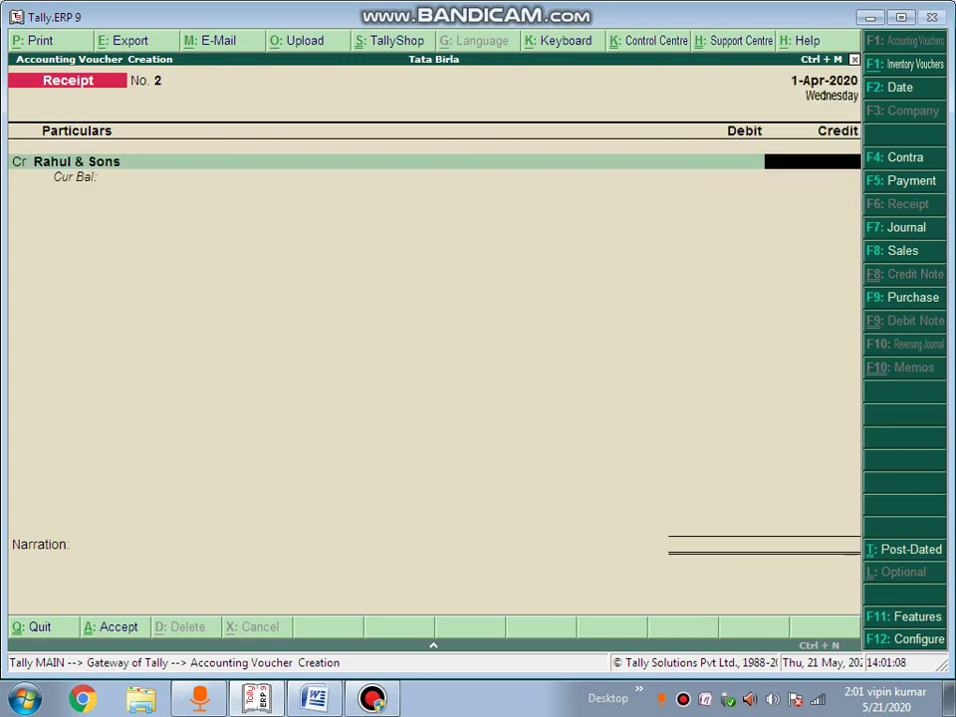
{"action": "type", "text": "1000000"}
{"action": "key", "text": "Return"}
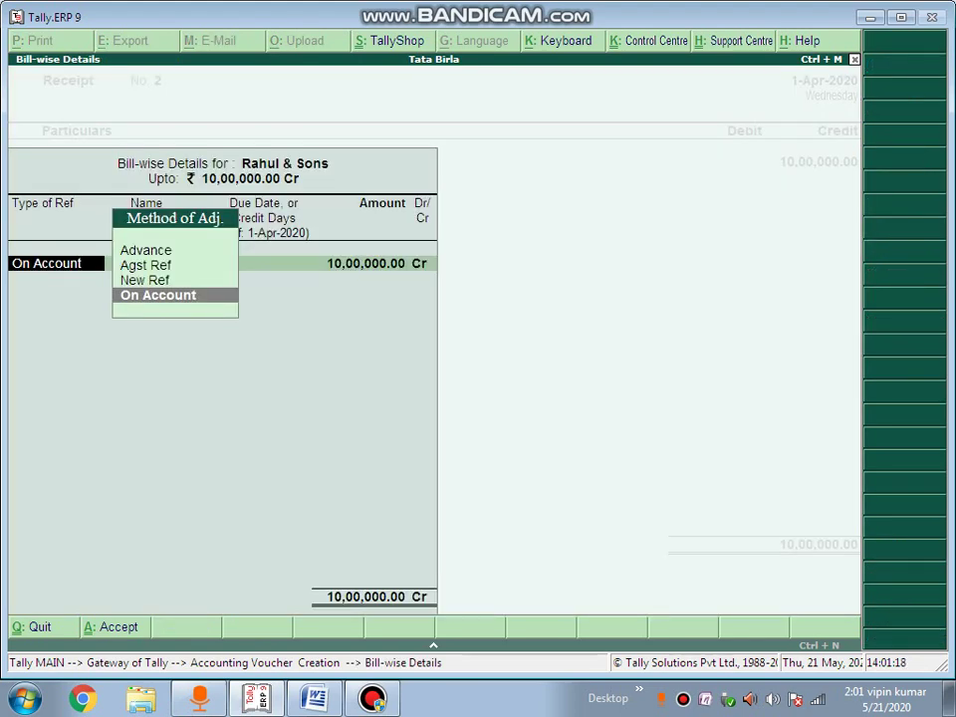
Allocate the full Rahul & Sons credit as On Account in the bill-wise details
{"action": "key", "text": "Return"}
{"action": "key", "text": "Return"}
{"action": "key", "text": "Return"}
{"action": "key", "text": "Return"}
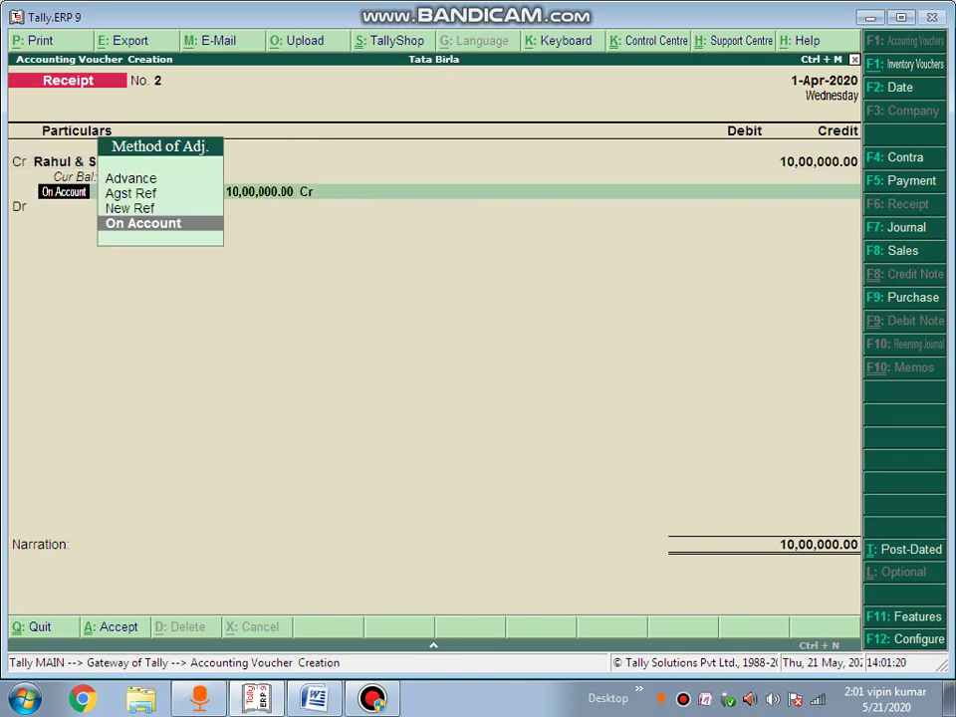
Keep the On Account allocation for Rahul & Sons and debit the Cash ledger with 10,00,000 in receipt voucher No. 2
{"action": "key", "text": "Return"}
{"action": "key", "text": "Return"}
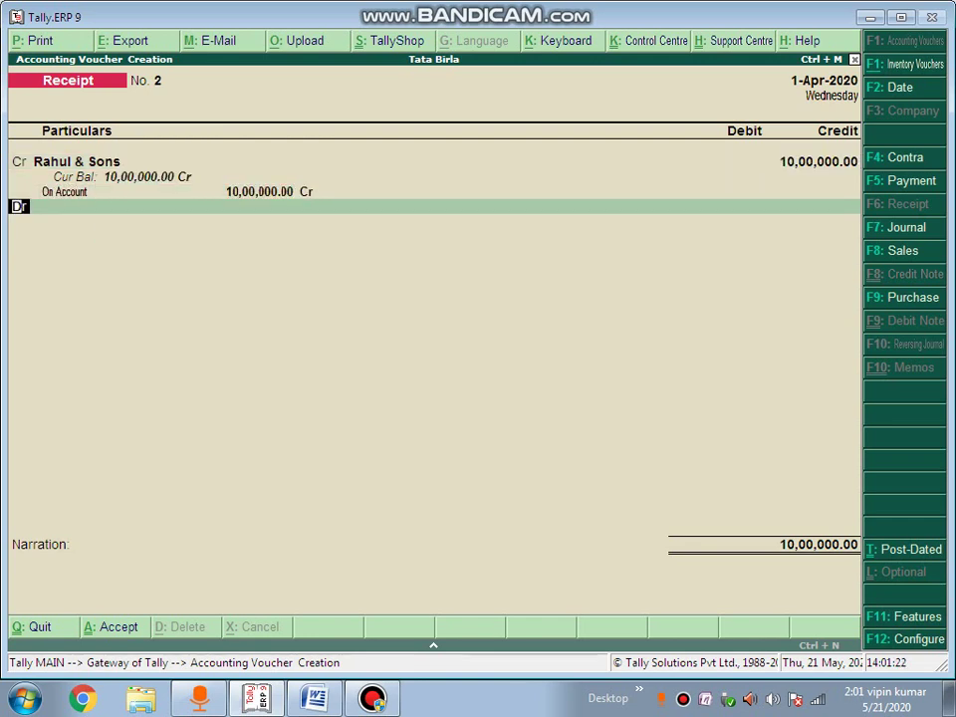
{"action": "key", "text": "BackSpace"}
{"action": "key", "text": "BackSpace"}
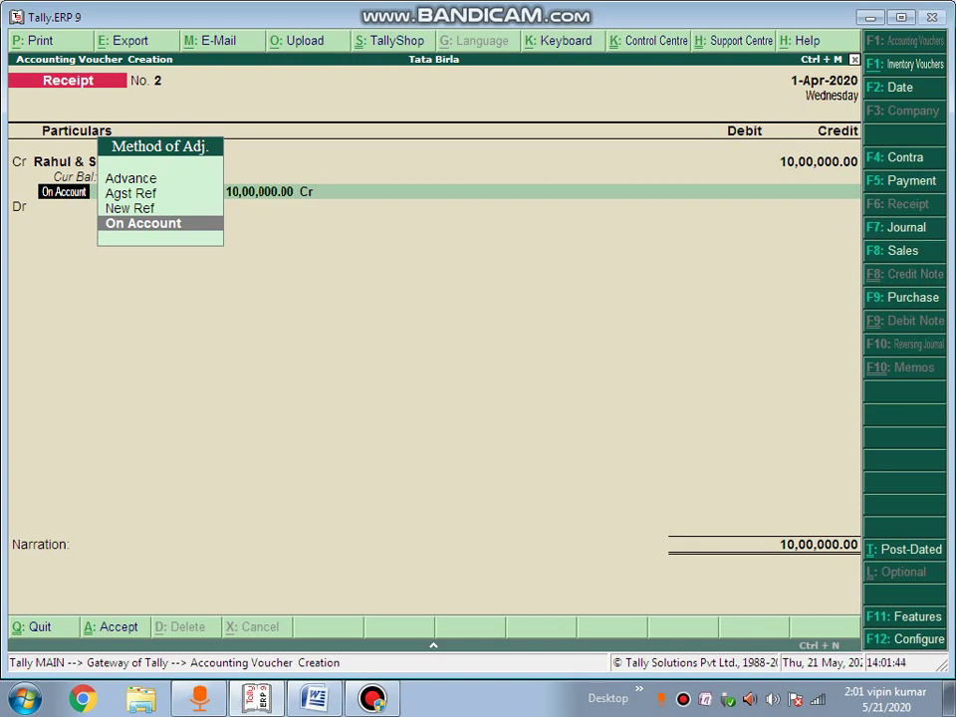
{"action": "key", "text": "Return"}
{"action": "key", "text": "Return"}
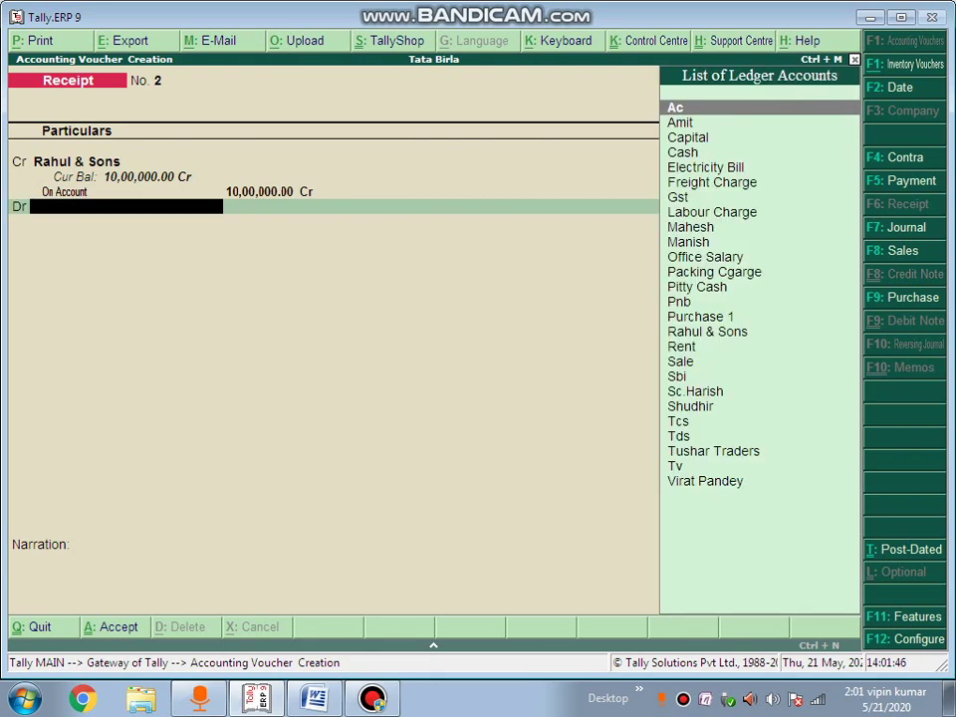
{"action": "type", "text": "Ca"}
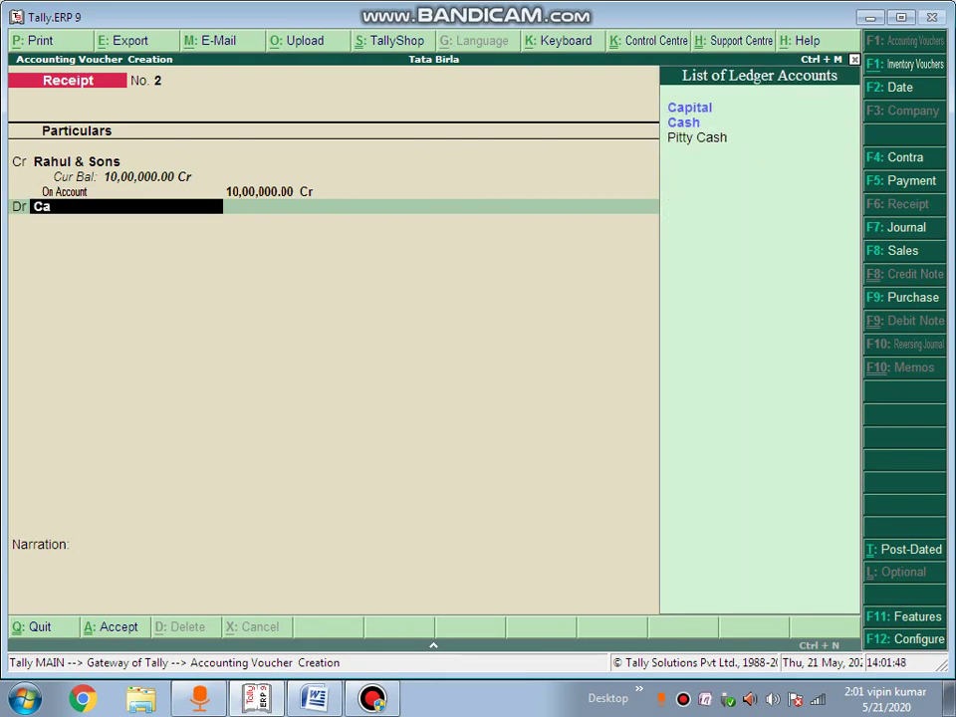
{"action": "type", "text": "s"}
{"action": "key", "text": "Return"}
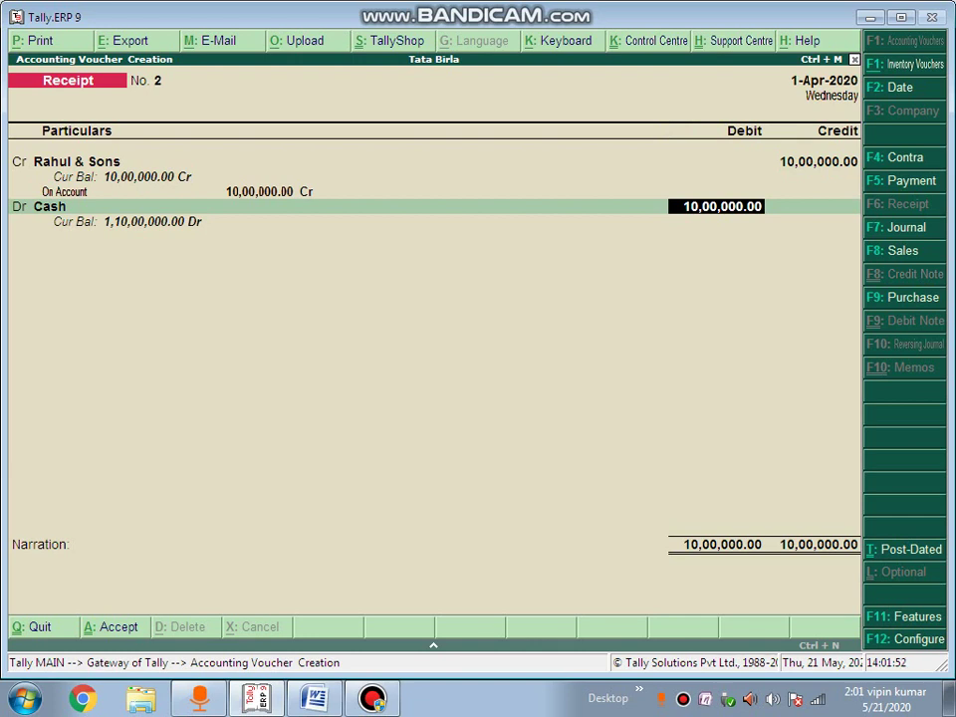
{"action": "key", "text": "BackSpace"}
{"action": "key", "text": "BackSpace"}
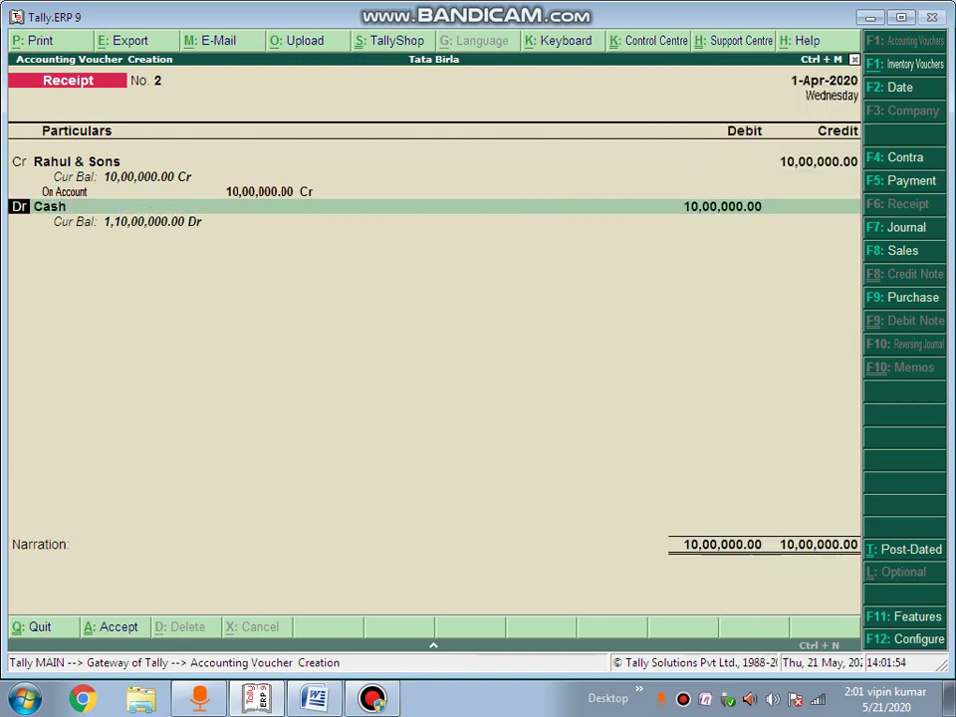
{"action": "key", "text": "BackSpace"}
{"action": "key", "text": "BackSpace"}
{"action": "key", "text": "BackSpace"}
{"action": "key", "text": "BackSpace"}
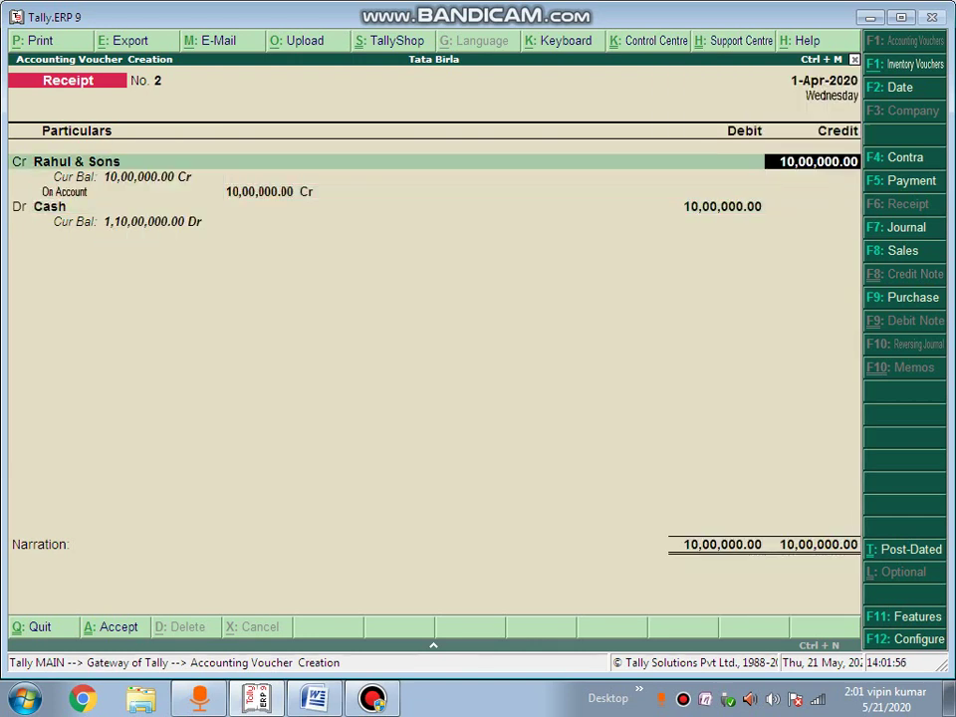
{"action": "key", "text": "Return"}
{"action": "key", "text": "Return"}
{"action": "key", "text": "Return"}
{"action": "key", "text": "Return"}
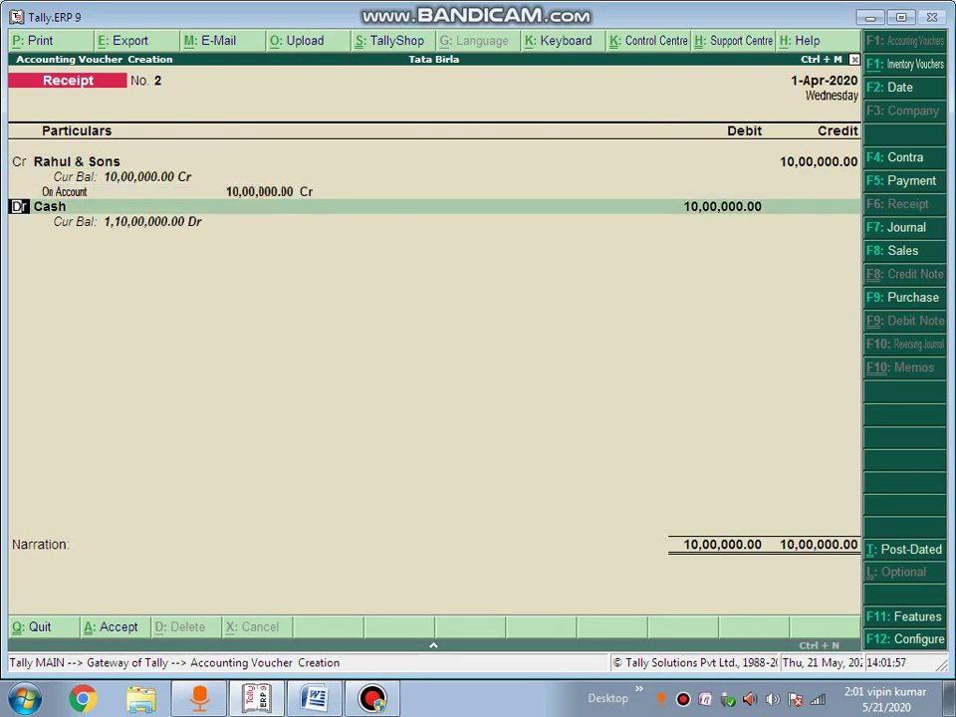
{"action": "type", "text": "ca"}
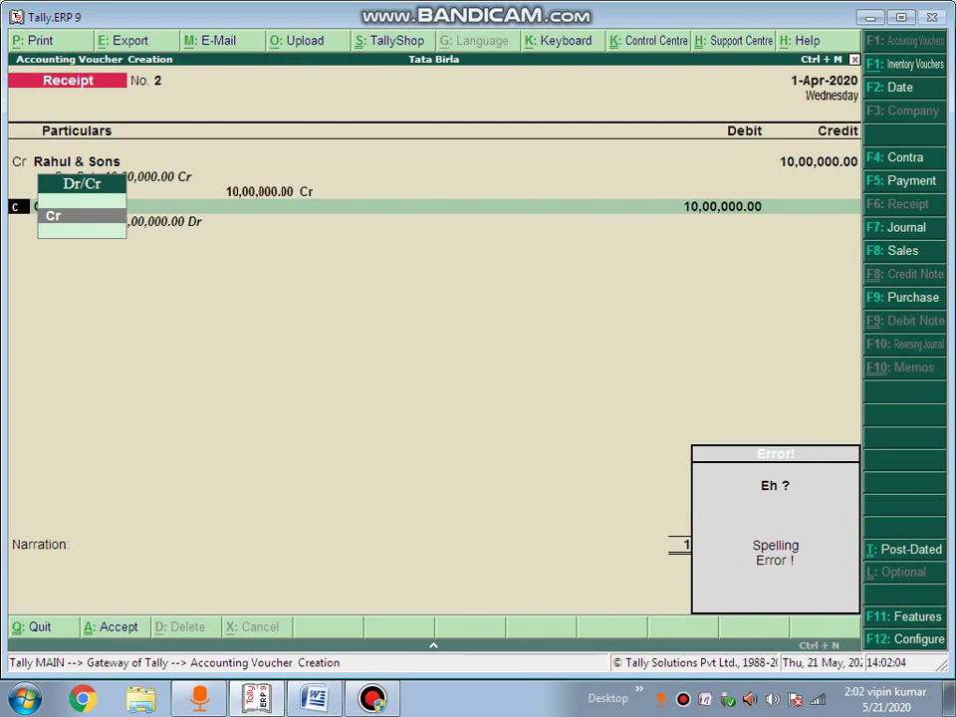
{"action": "key", "text": "BackSpace"}
{"action": "key", "text": "Return"}
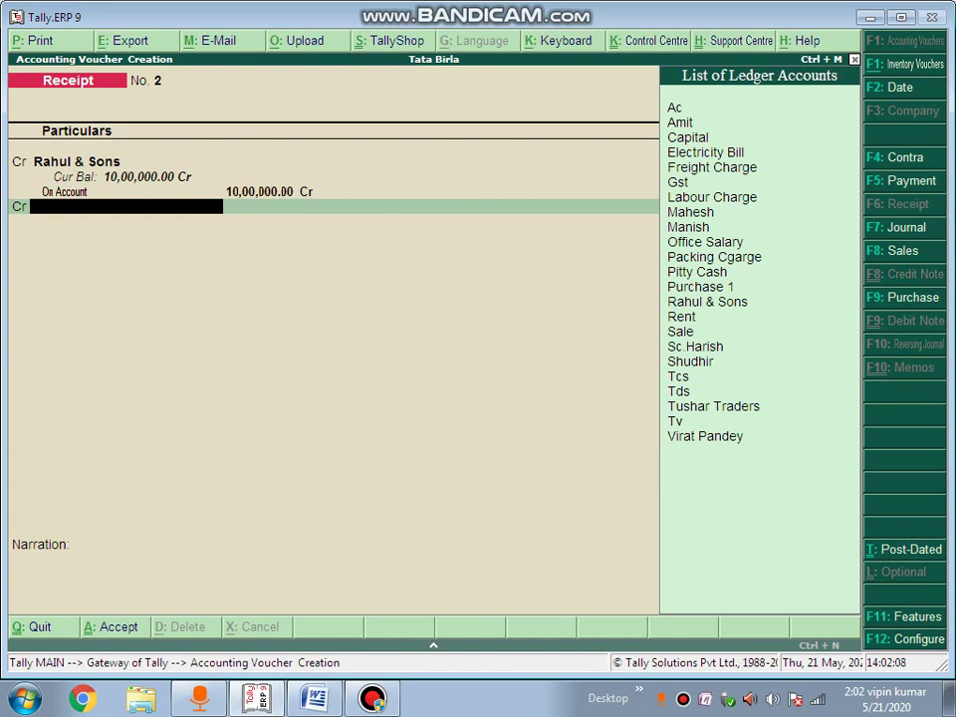
{"action": "key", "text": "BackSpace"}
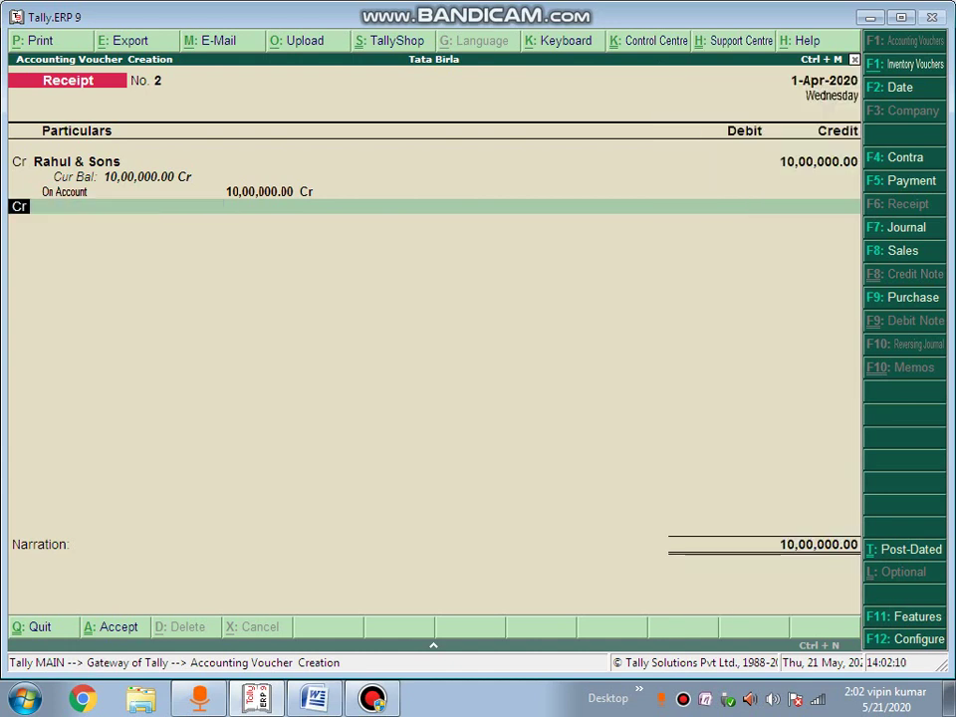
Set the second entry line to Dr, choose the Cash ledger and accept the debit of 10,00,000
{"action": "type", "text": "d"}
{"action": "key", "text": "Return"}
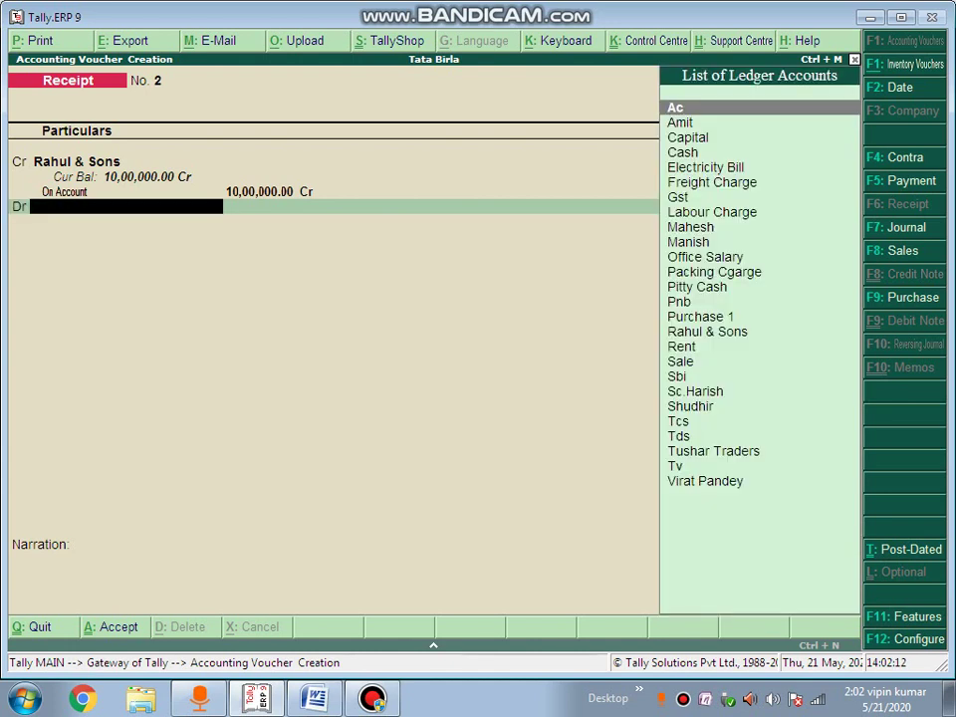
{"action": "type", "text": "Cas"}
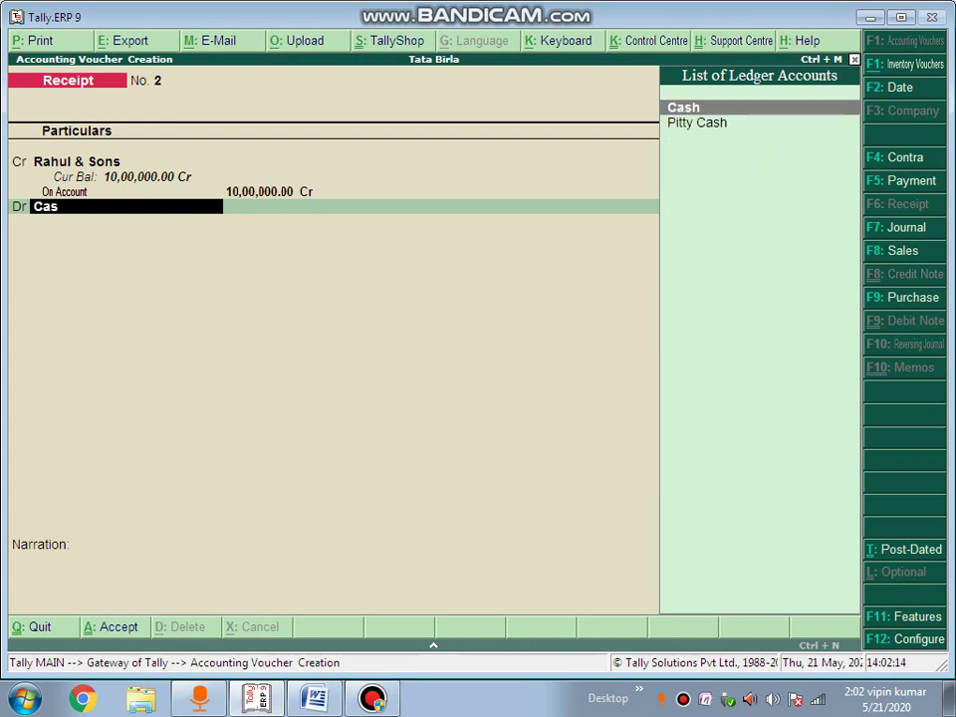
{"action": "key", "text": "Return"}
{"action": "key", "text": "Return"}
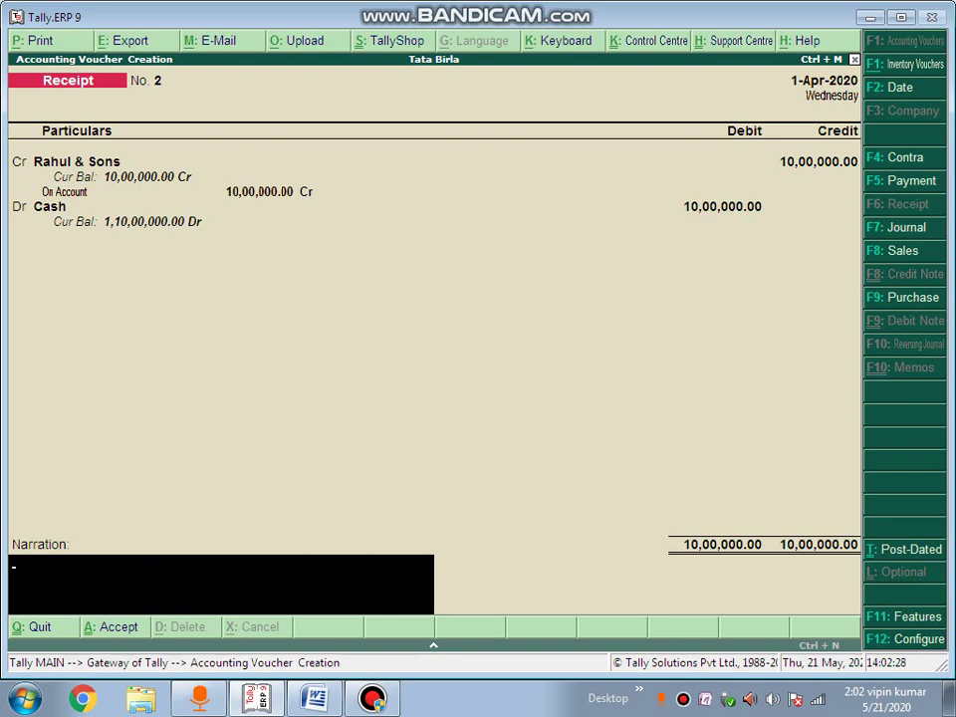
Enter the narration "cash recive from sundary debitor" and save receipt voucher No. 2
{"action": "type", "text": "cash recive f"}
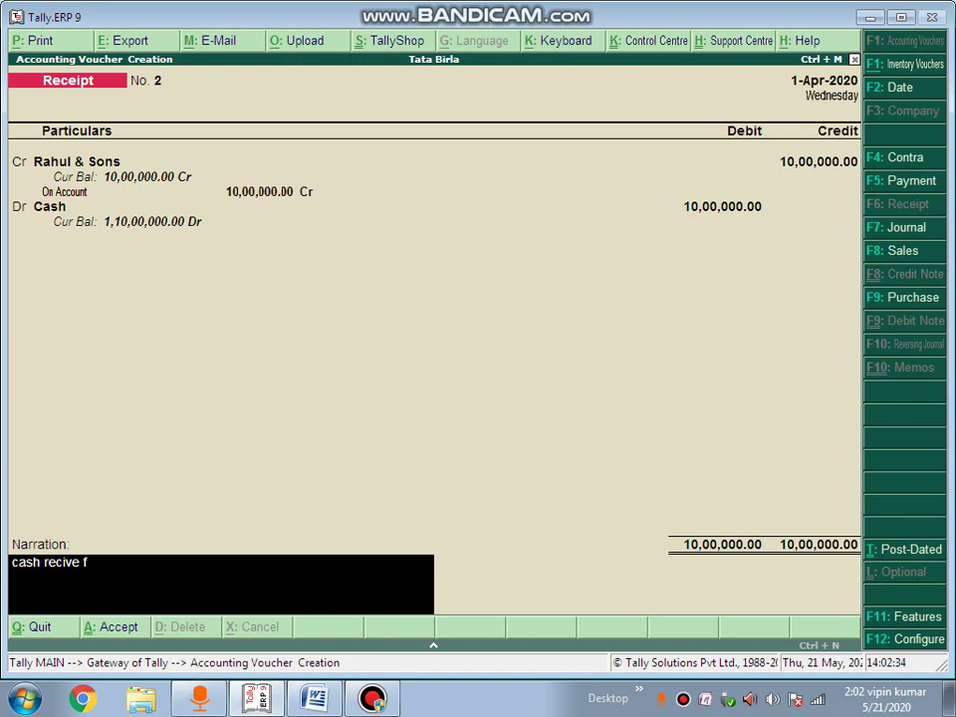
{"action": "type", "text": "rom sundar"}
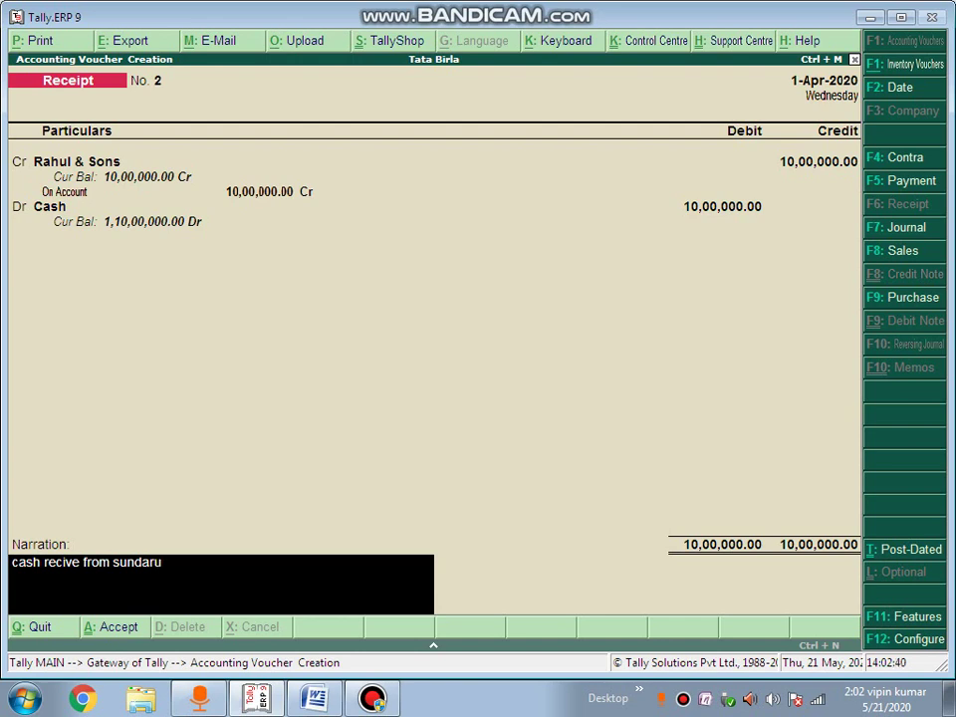
{"action": "type", "text": "y debitor"}
{"action": "key", "text": "Return"}
{"action": "key", "text": "Return"}
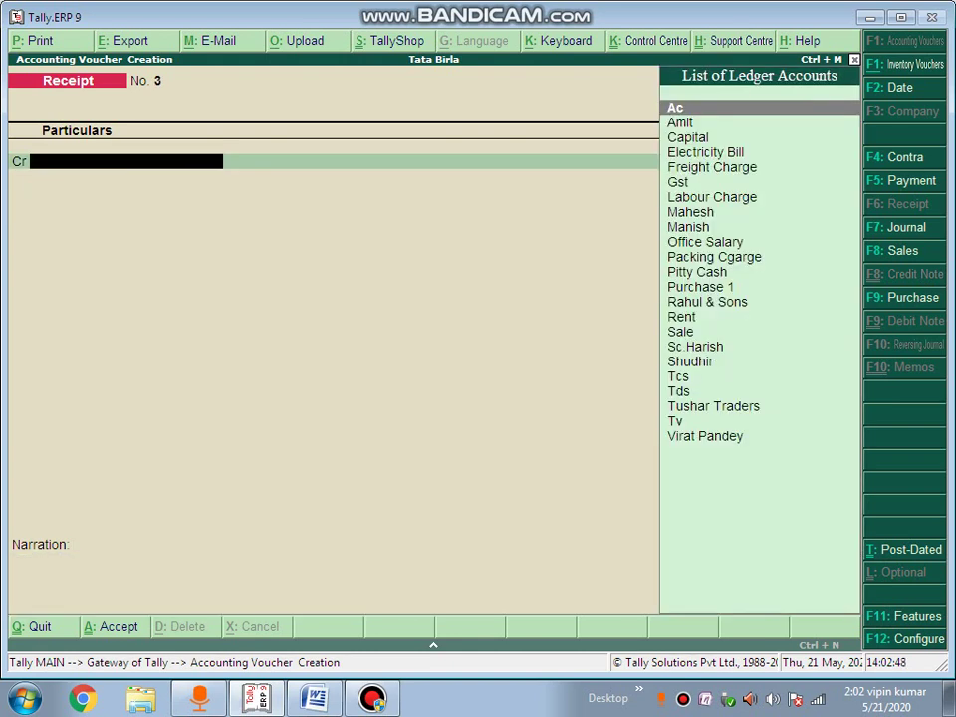